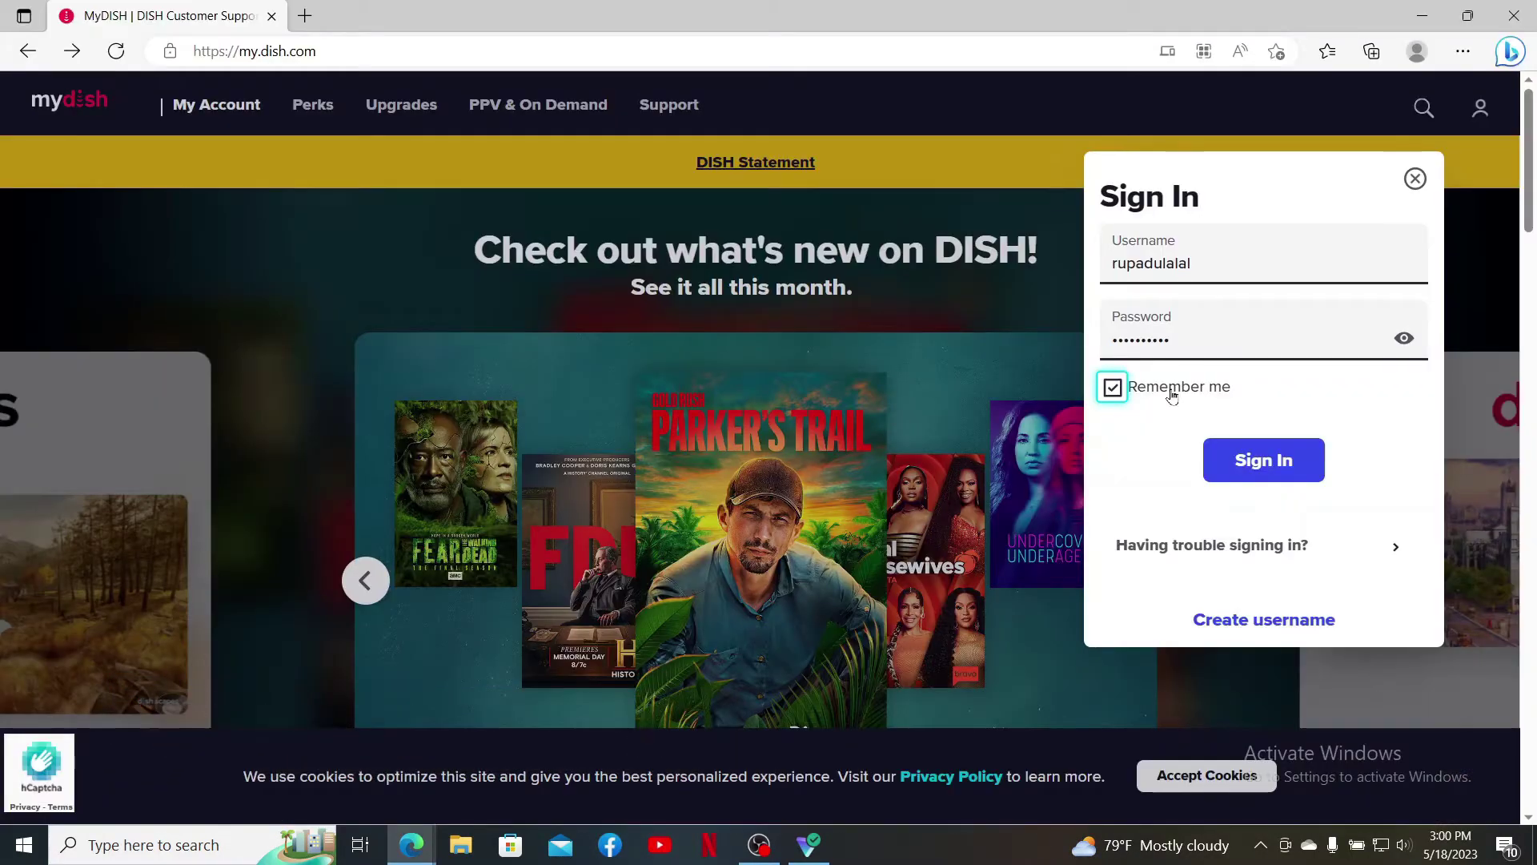
Open the MyDISH sign-in page at my.dish.com in Edge with Remember me unchecked.
{"action": "left_click", "coordinate": [1165, 388]}
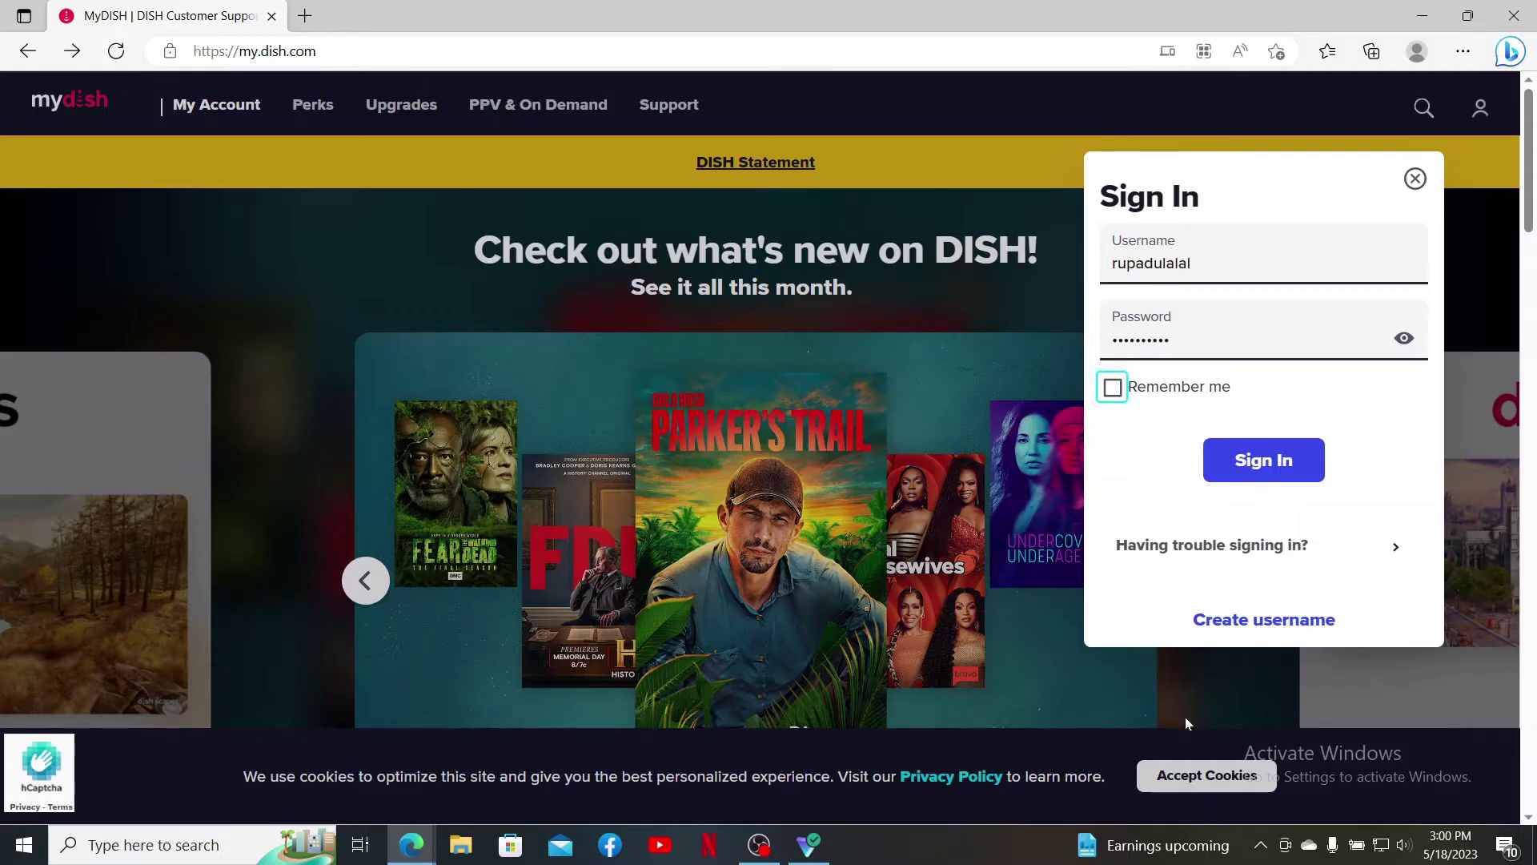
{"action": "left_click", "coordinate": [1264, 851]}
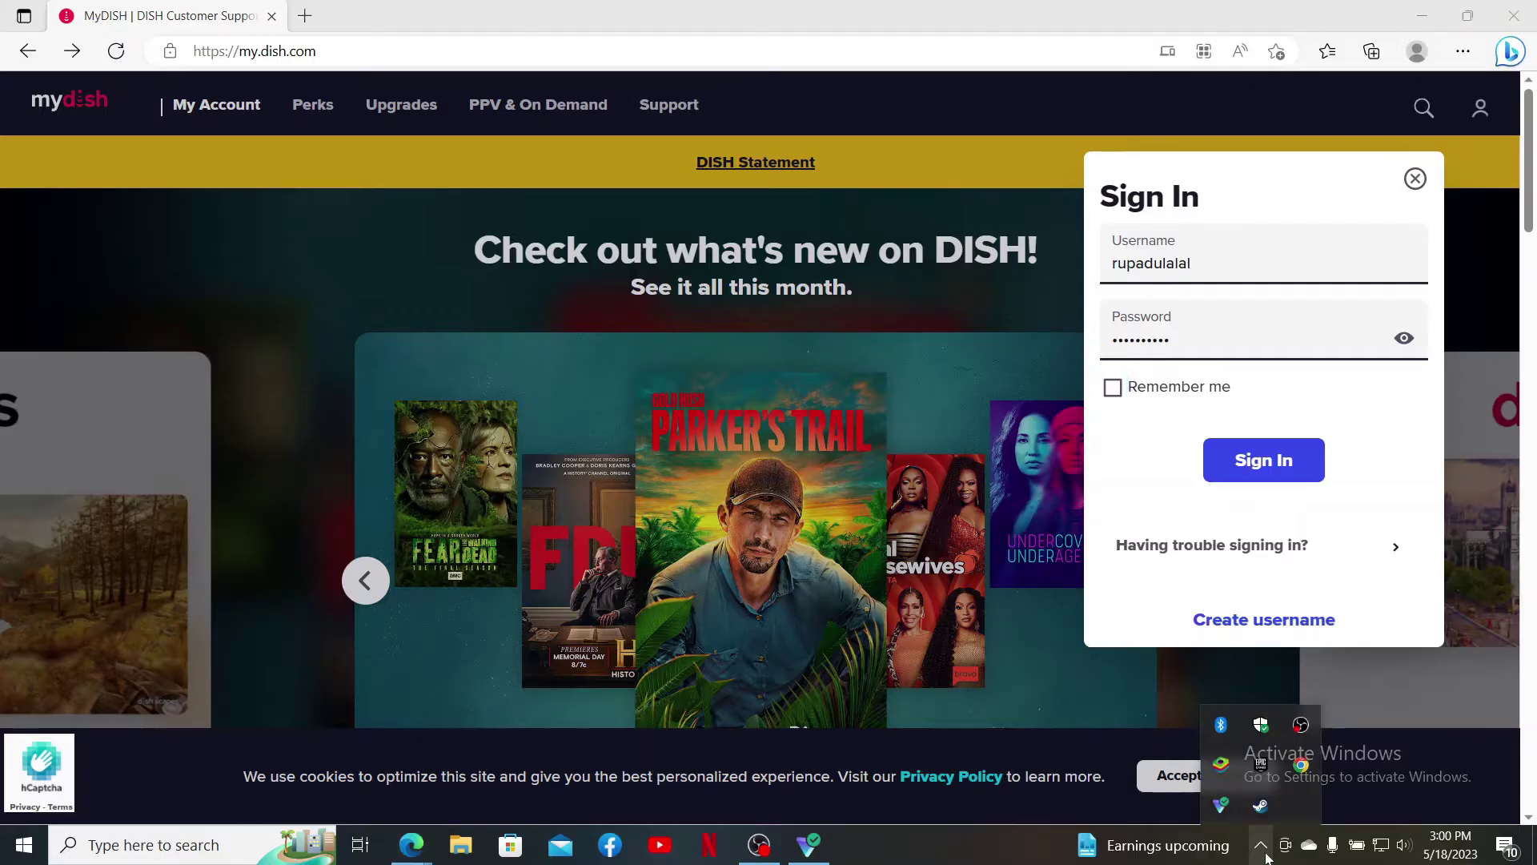
{"action": "left_click", "coordinate": [1263, 851]}
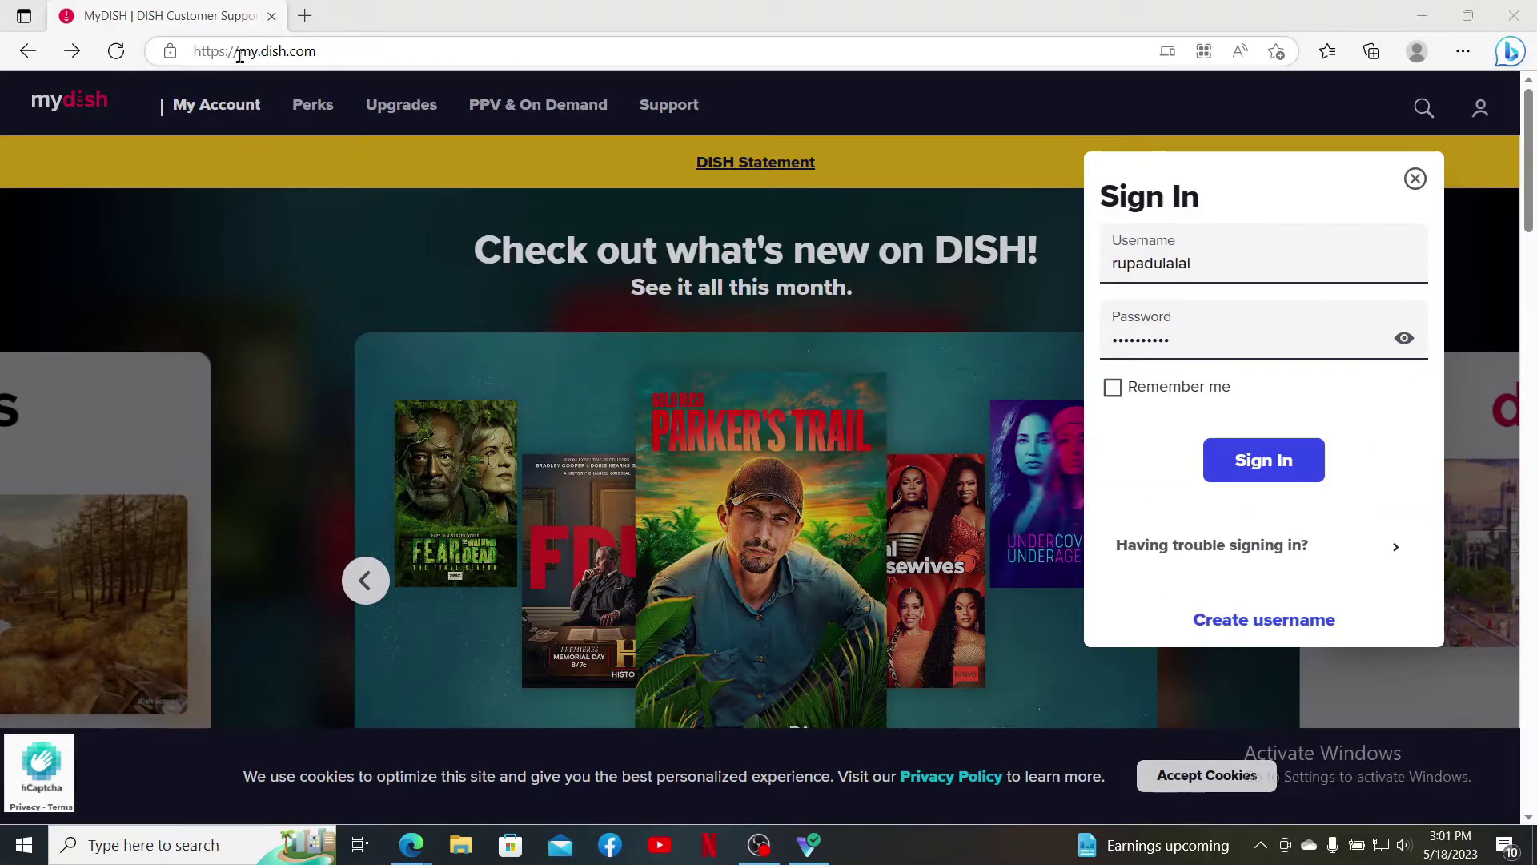
{"action": "left_click_drag", "start_coordinate": [240, 56], "coordinate": [323, 63]}
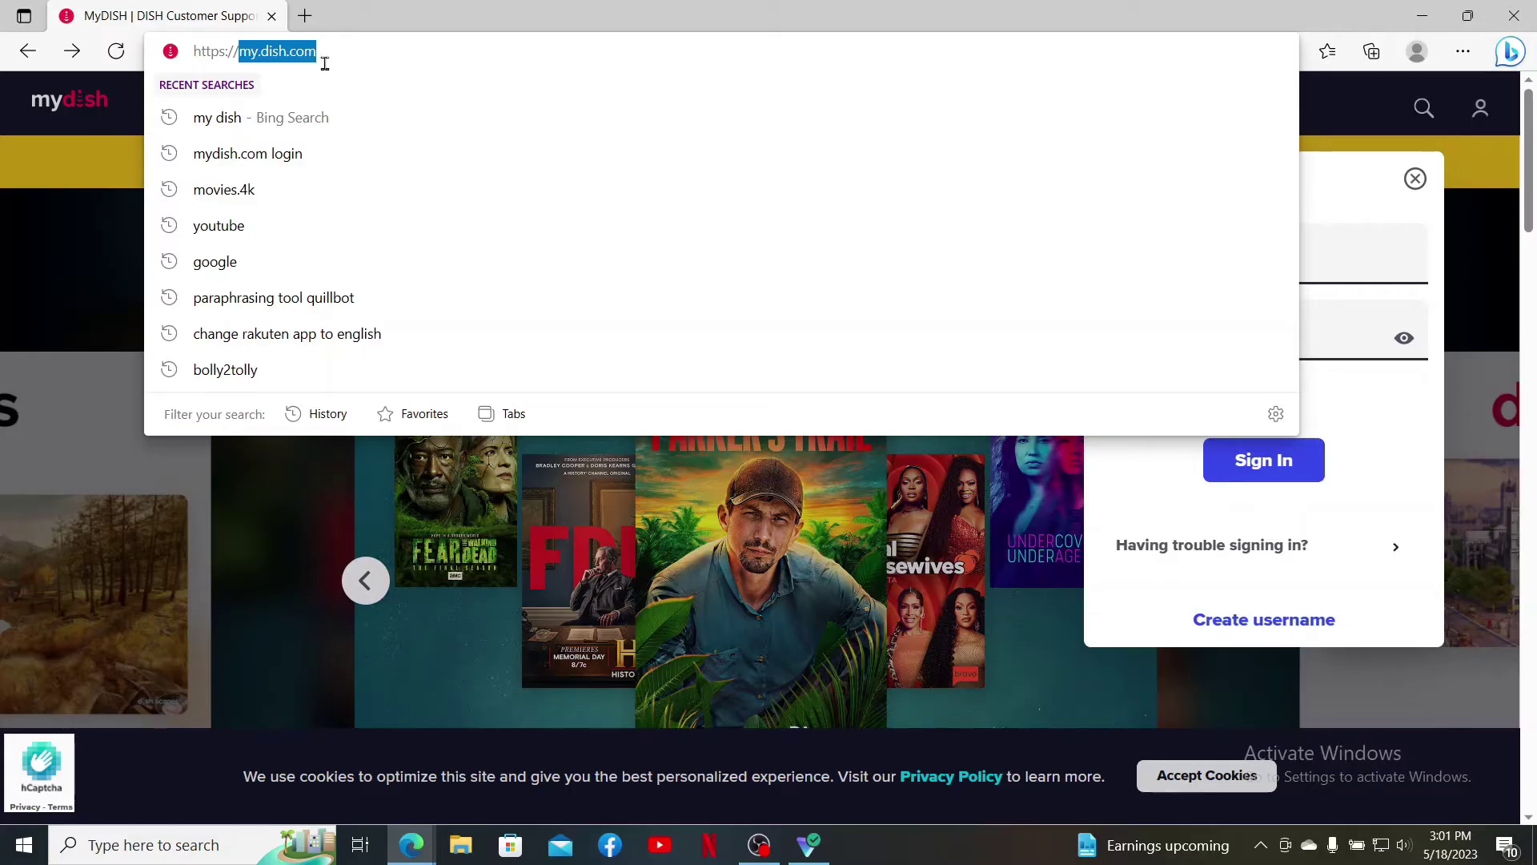
{"action": "left_click", "coordinate": [64, 266]}
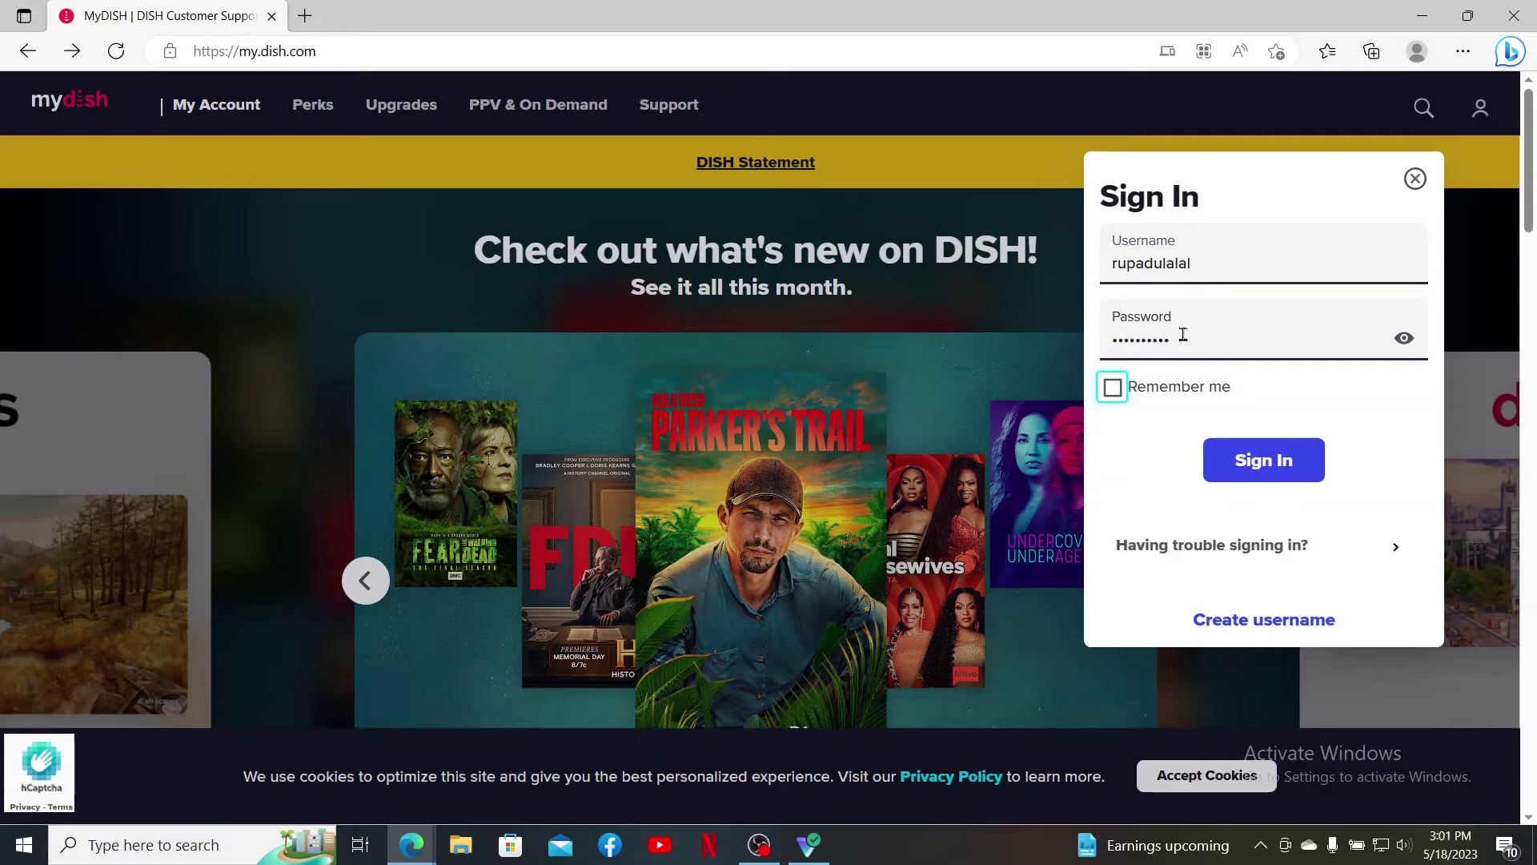
{"action": "left_click_drag", "start_coordinate": [1192, 264], "coordinate": [1098, 263]}
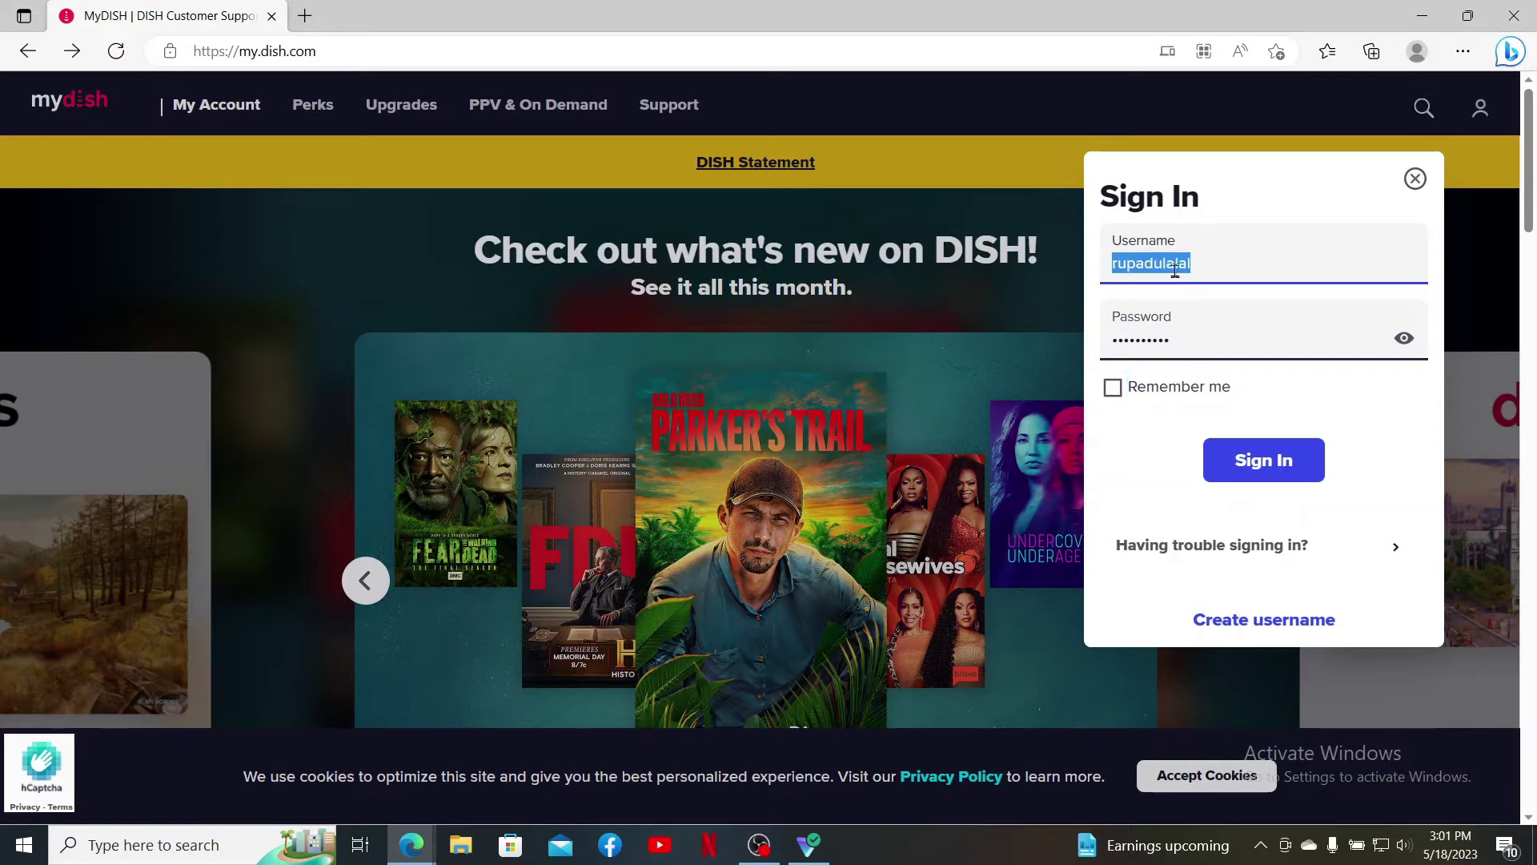
{"action": "left_click_drag", "start_coordinate": [1196, 339], "coordinate": [1089, 340]}
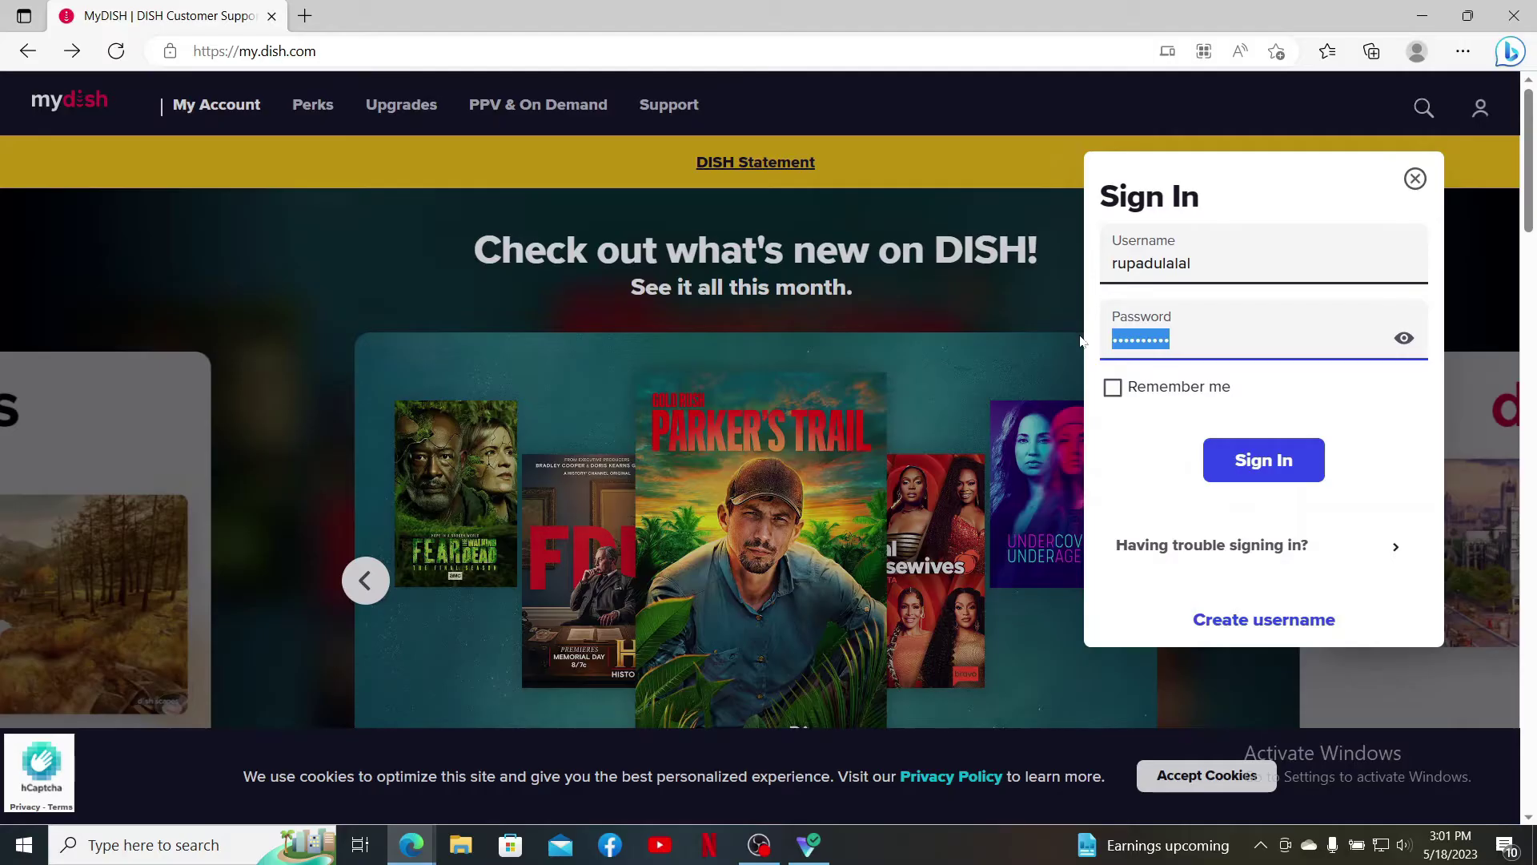
{"action": "left_click", "coordinate": [1098, 463]}
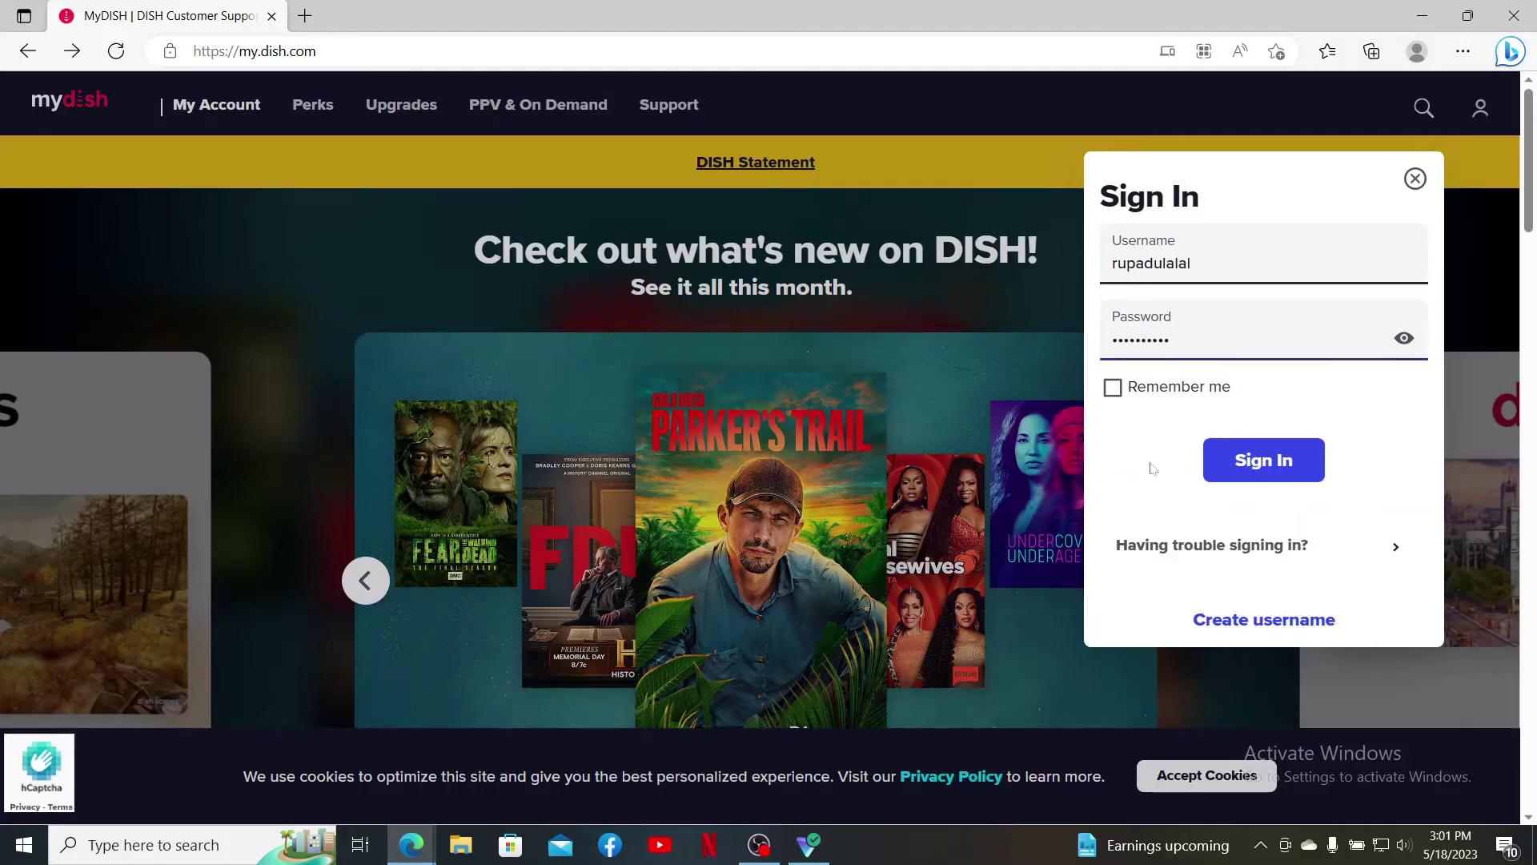
Open Edge Settings from the Settings and more menu, landing on Your profile.
{"action": "left_click", "coordinate": [1465, 56]}
{"action": "left_click", "coordinate": [1465, 57]}
{"action": "left_click", "coordinate": [1465, 56]}
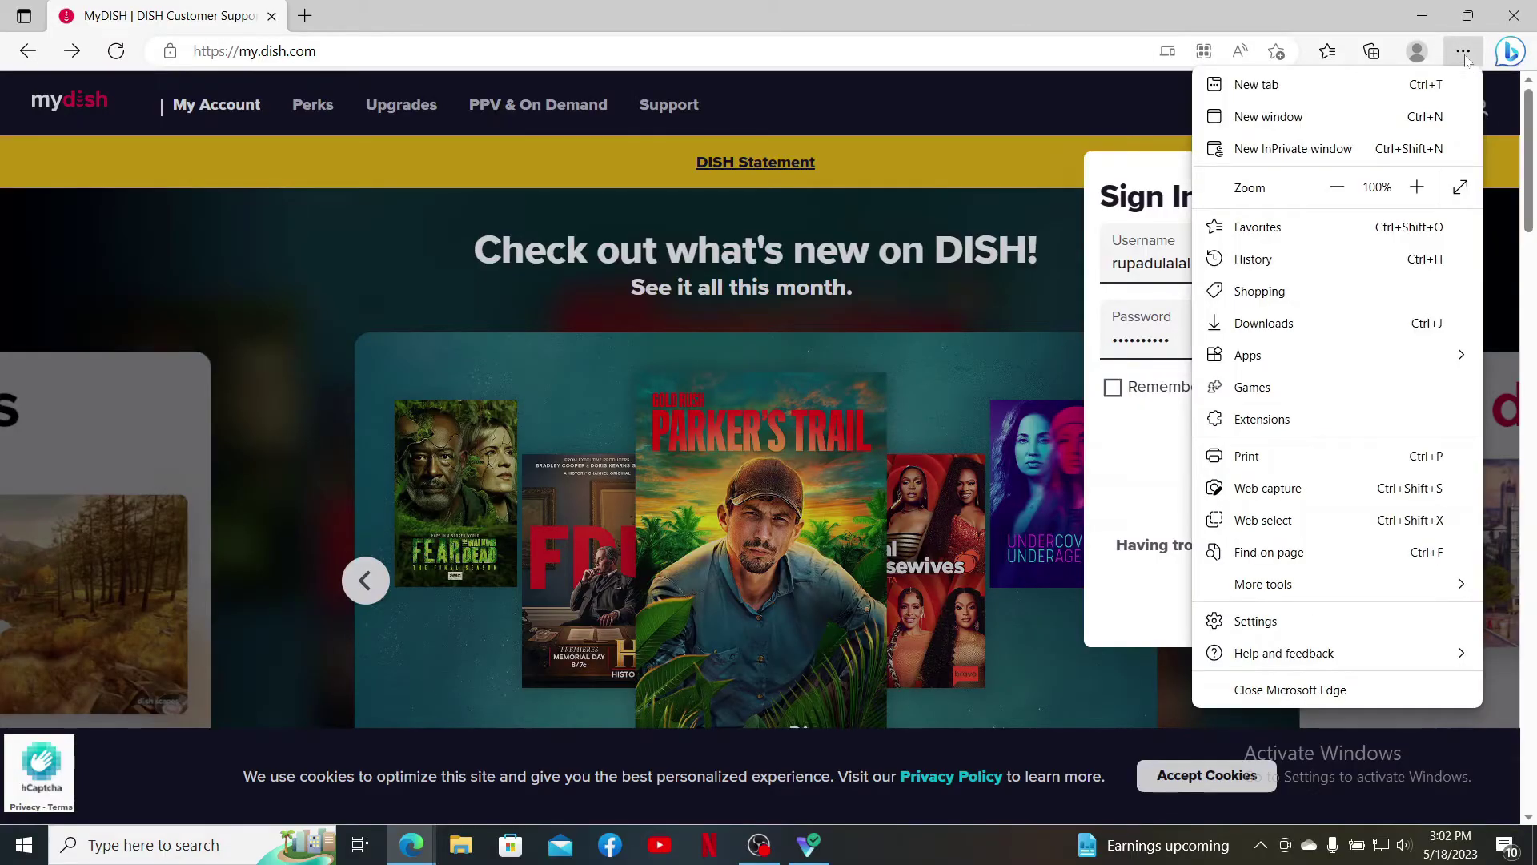
{"action": "left_click", "coordinate": [1462, 45]}
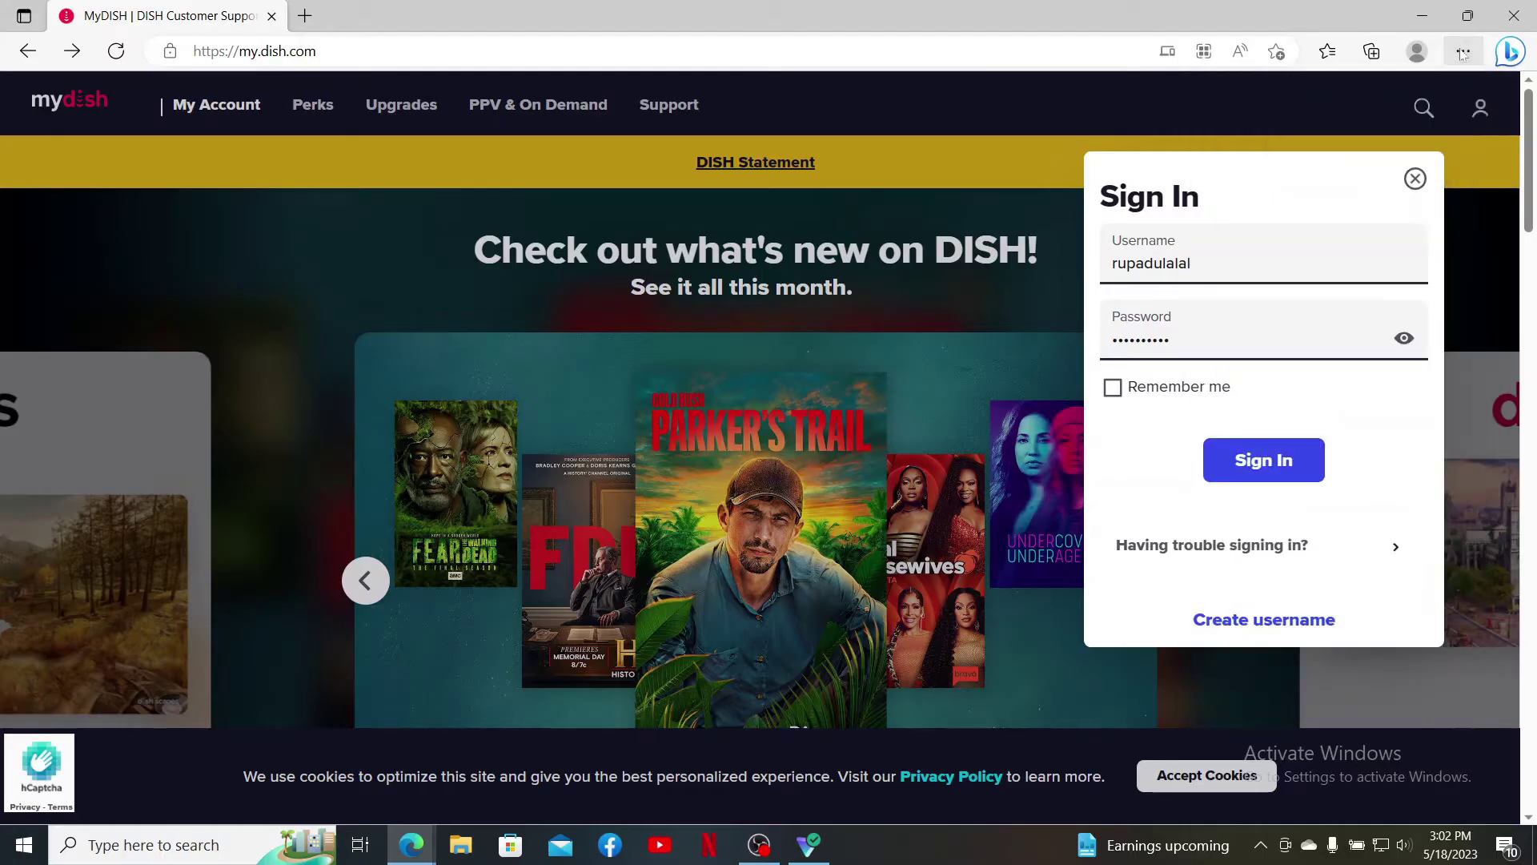
{"action": "left_click", "coordinate": [1462, 52]}
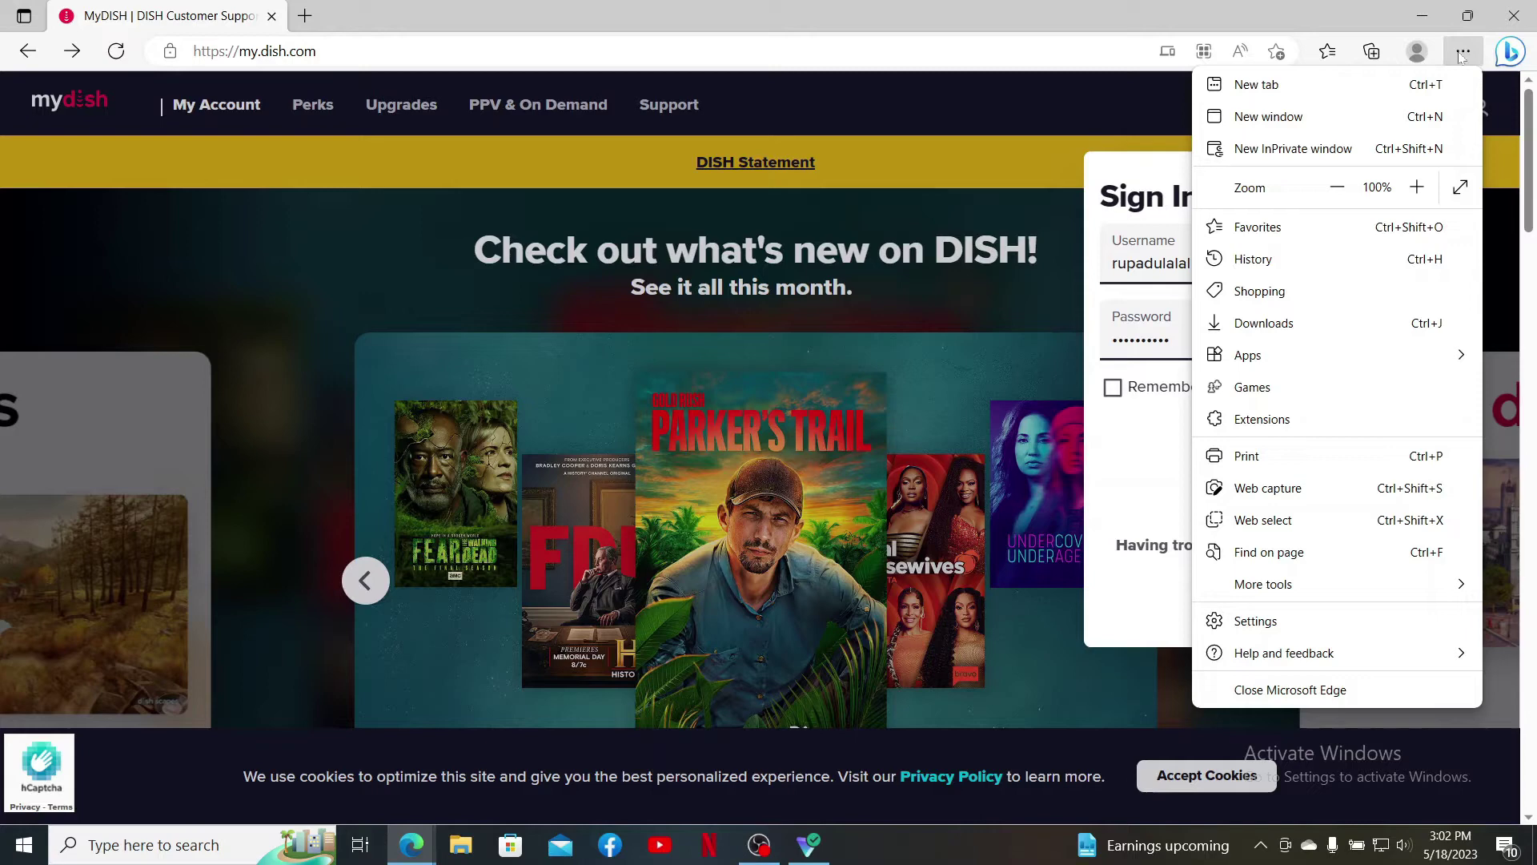
{"action": "left_click", "coordinate": [1467, 53]}
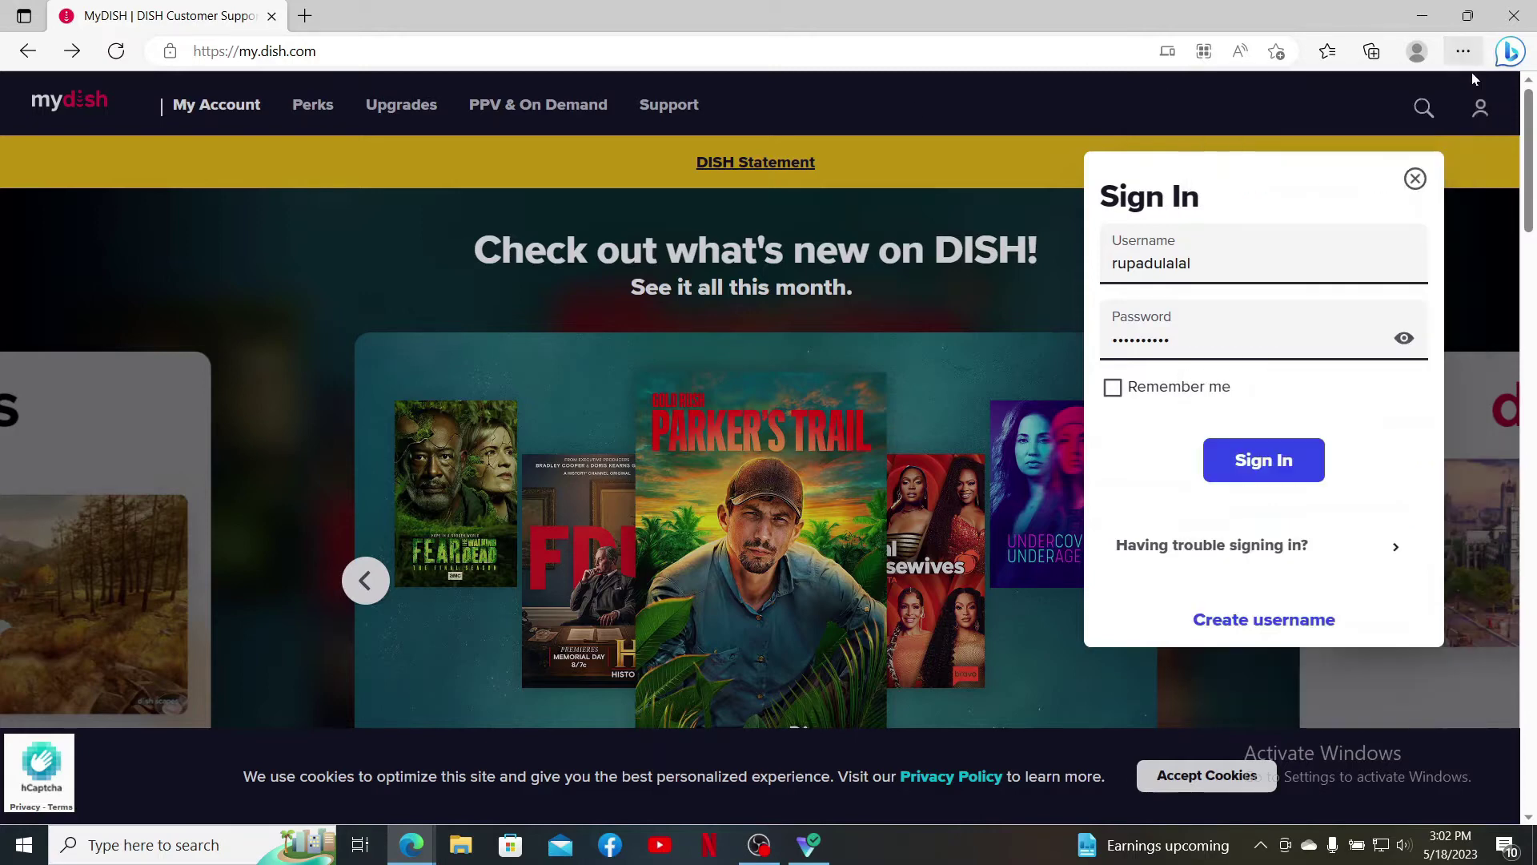
{"action": "left_click", "coordinate": [1463, 55]}
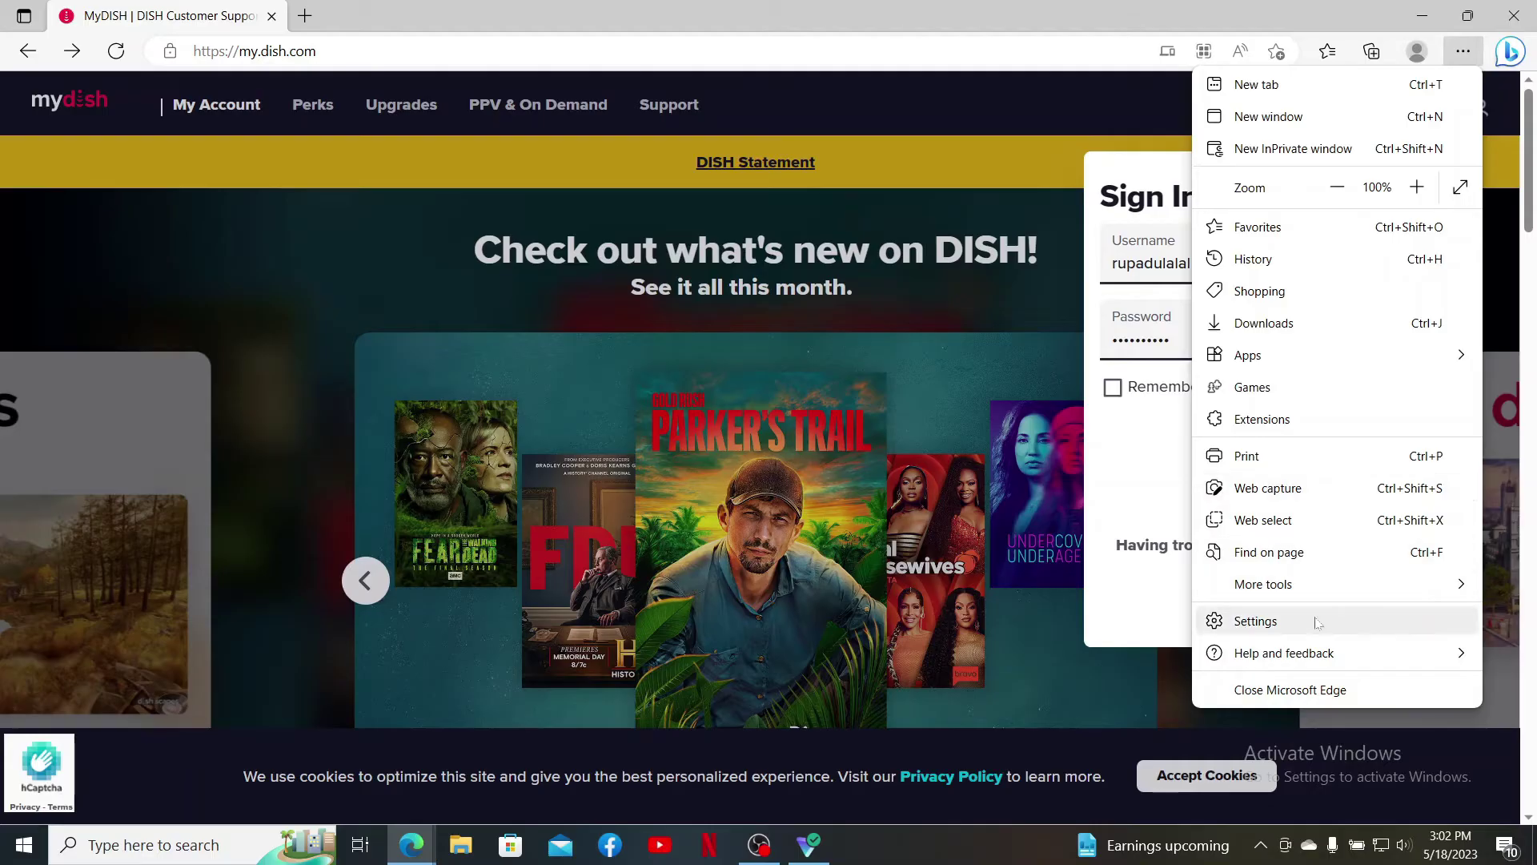
{"action": "left_click", "coordinate": [1255, 621]}
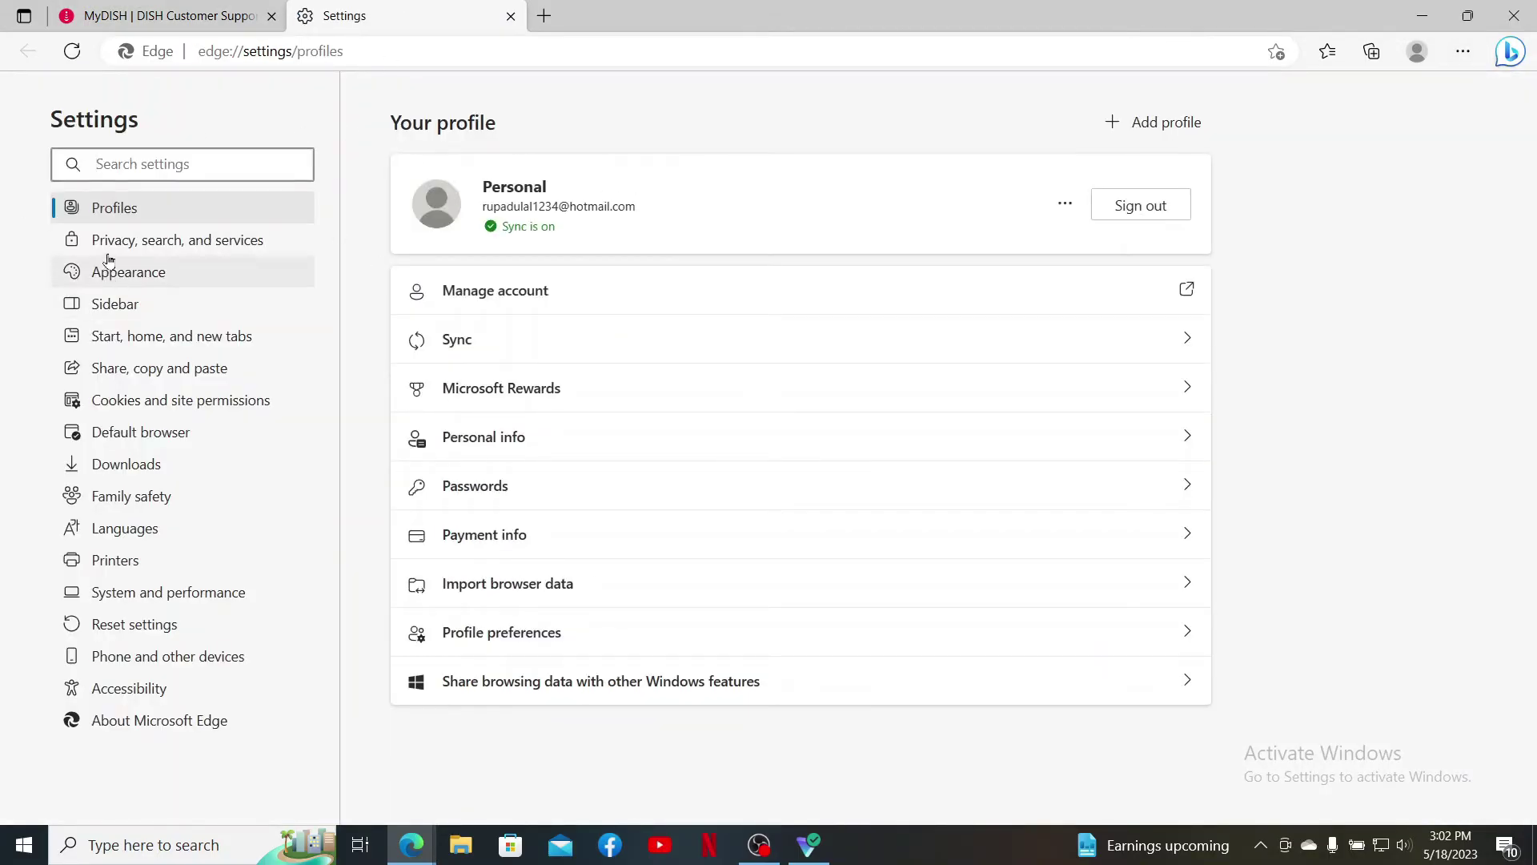
In Privacy, search, and services, open Choose what to clear under Clear browsing data.
{"action": "left_click", "coordinate": [204, 253]}
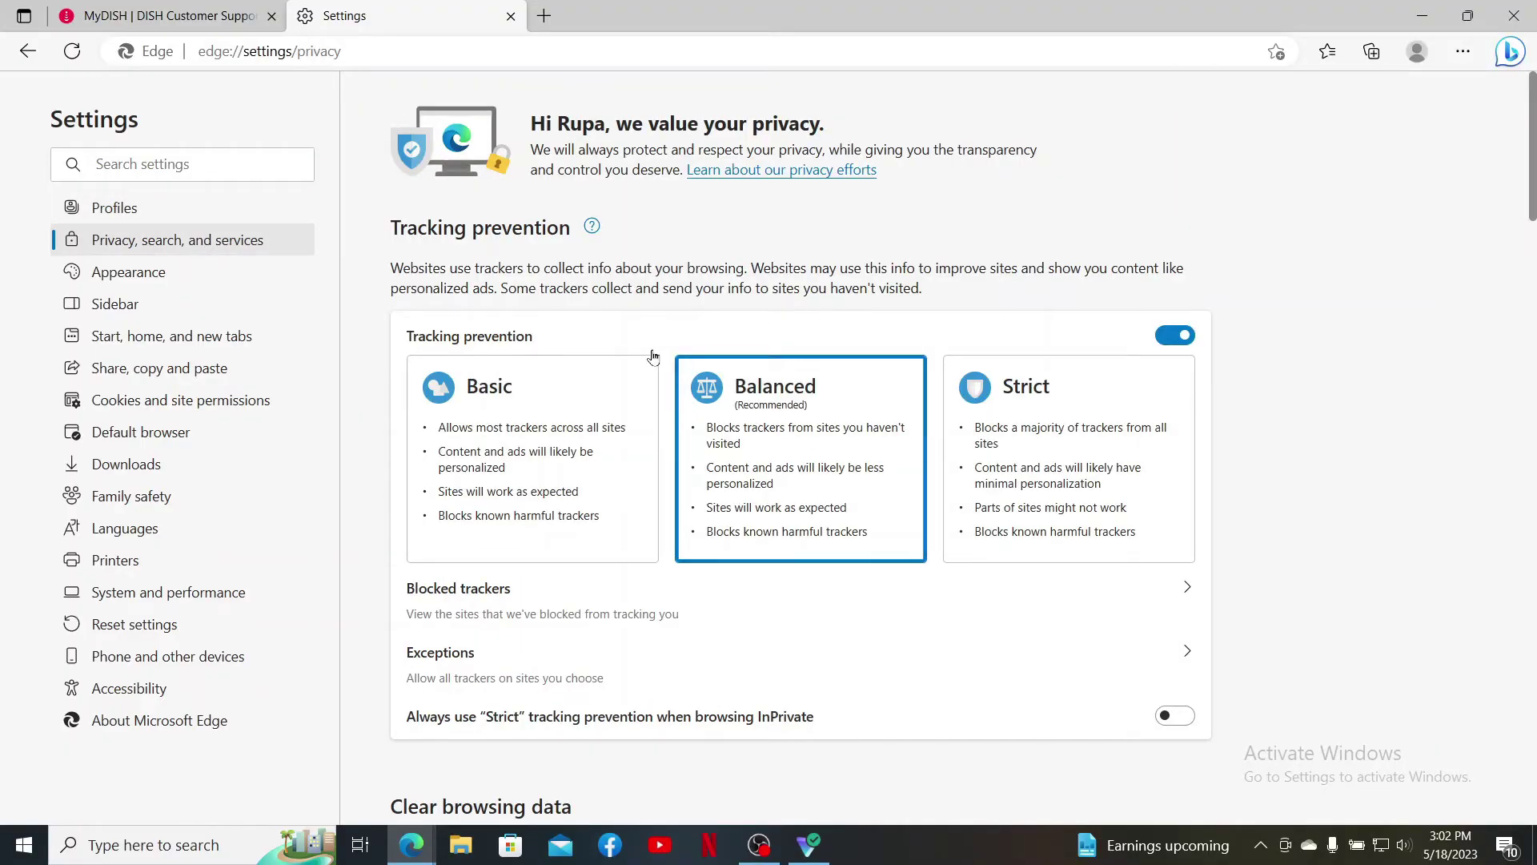
{"action": "scroll", "coordinate": [653, 356], "scroll_direction": "down", "scroll_amount": 7}
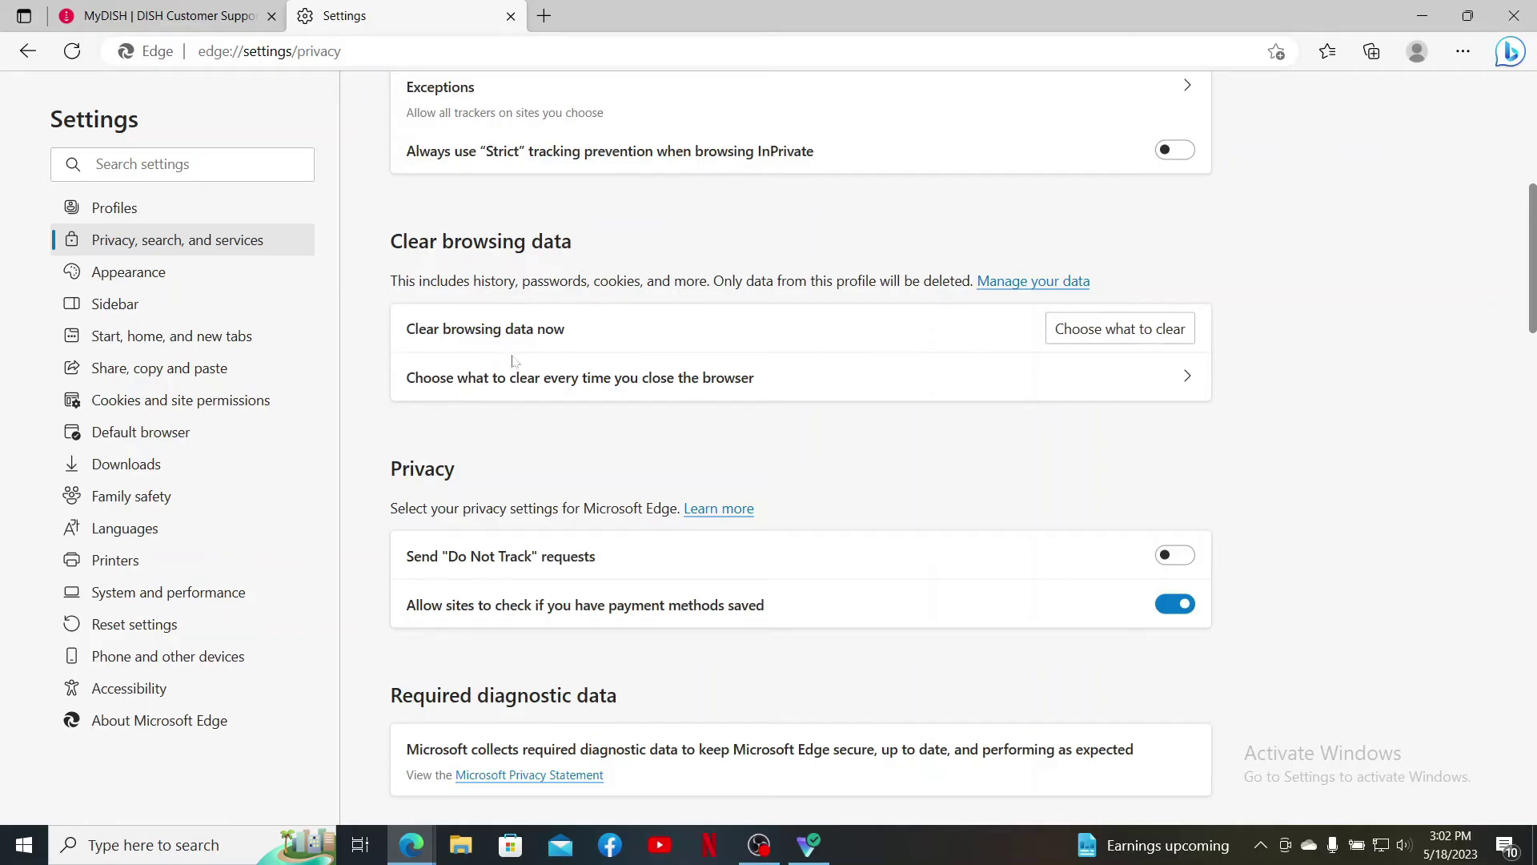
{"action": "left_click", "coordinate": [1070, 330]}
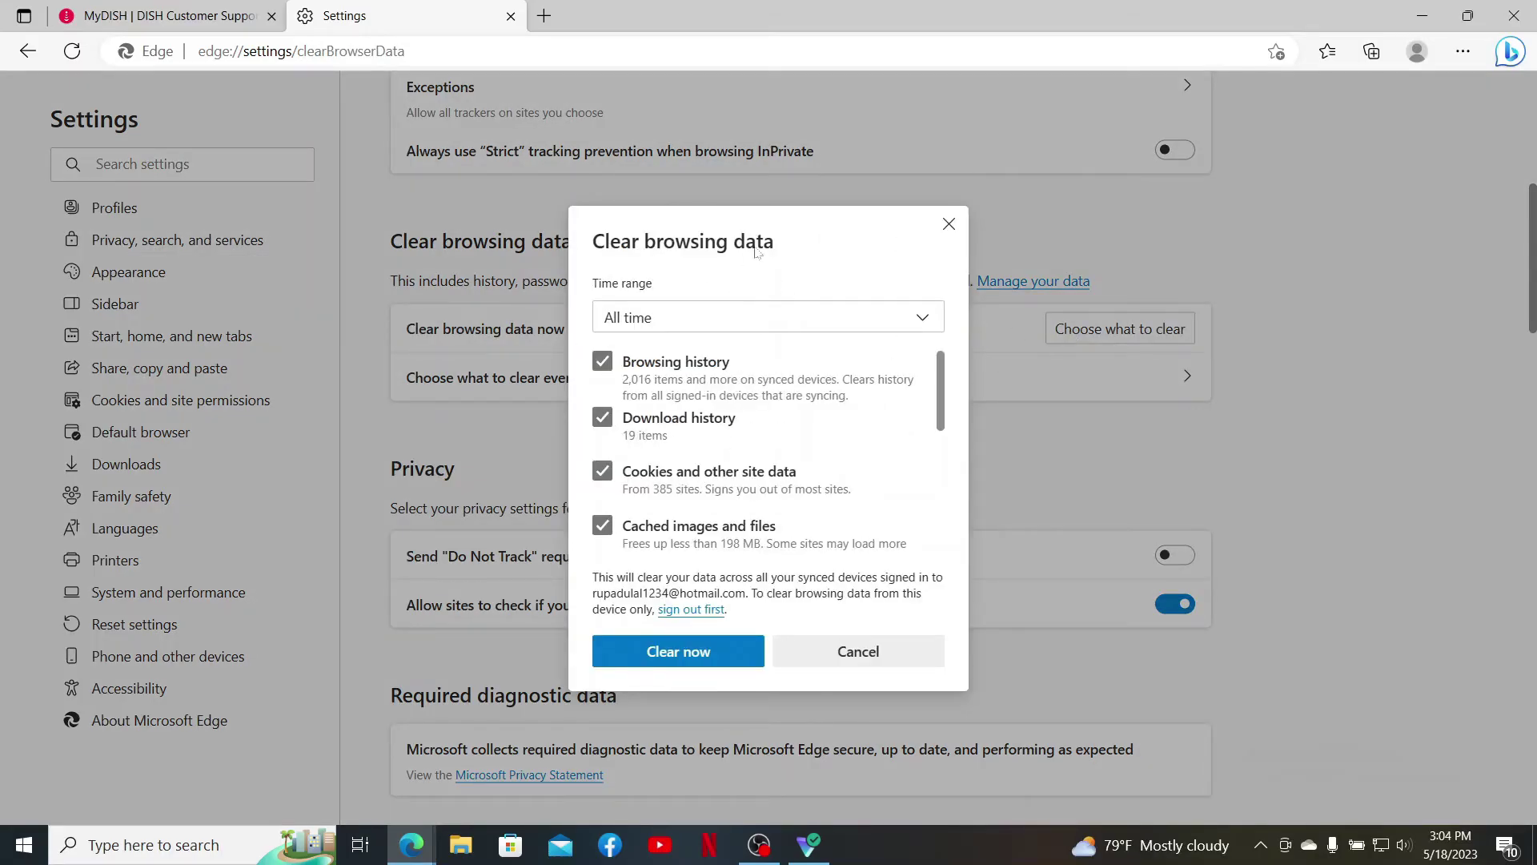
Clear all-time browsing history, download history and cached files, keeping cookies and site data.
{"action": "left_click", "coordinate": [602, 362]}
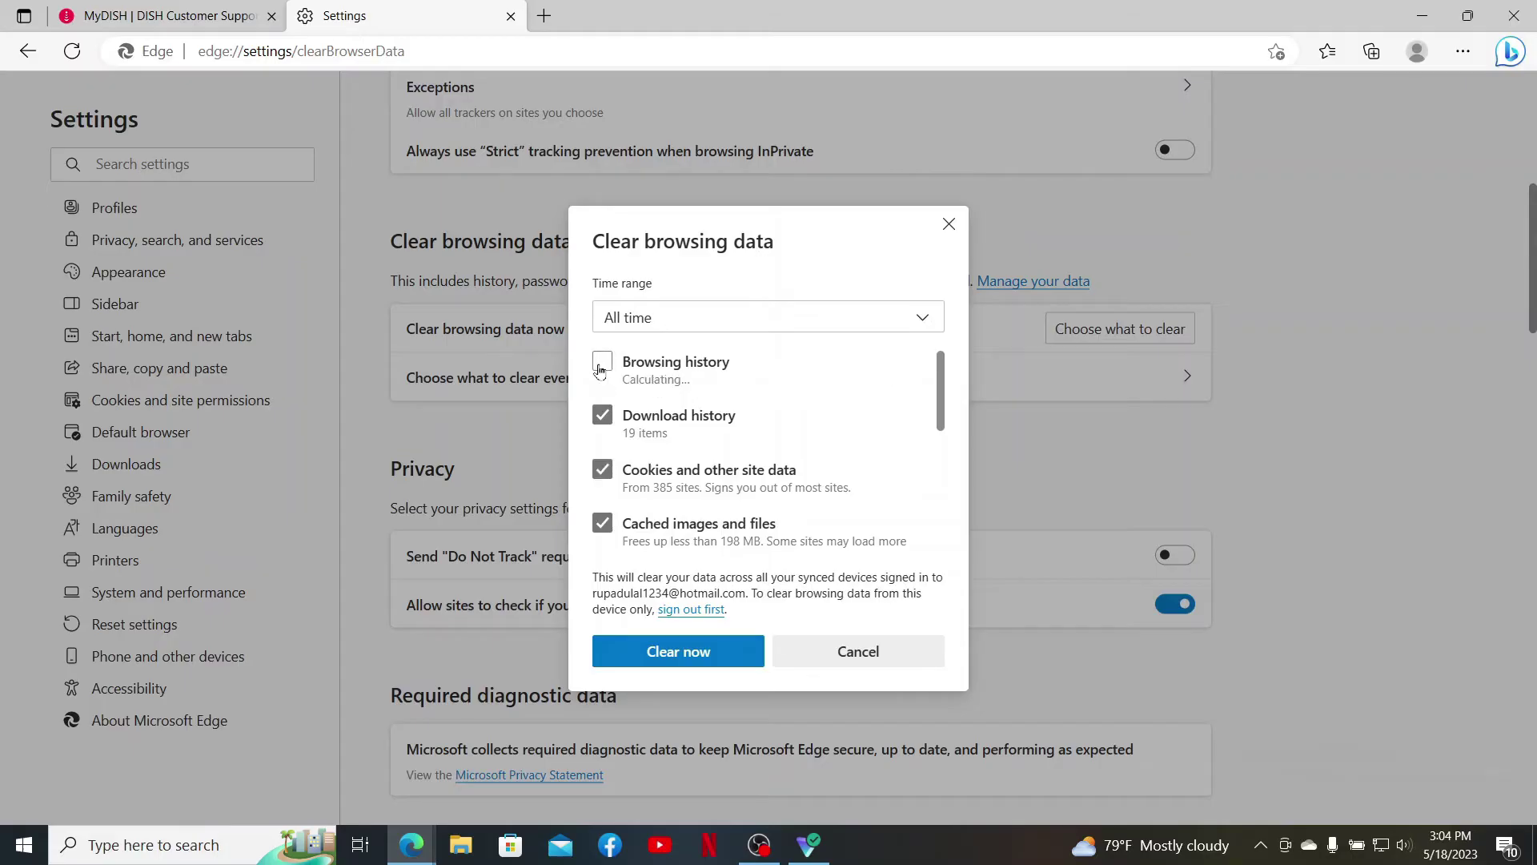
{"action": "left_click", "coordinate": [602, 364]}
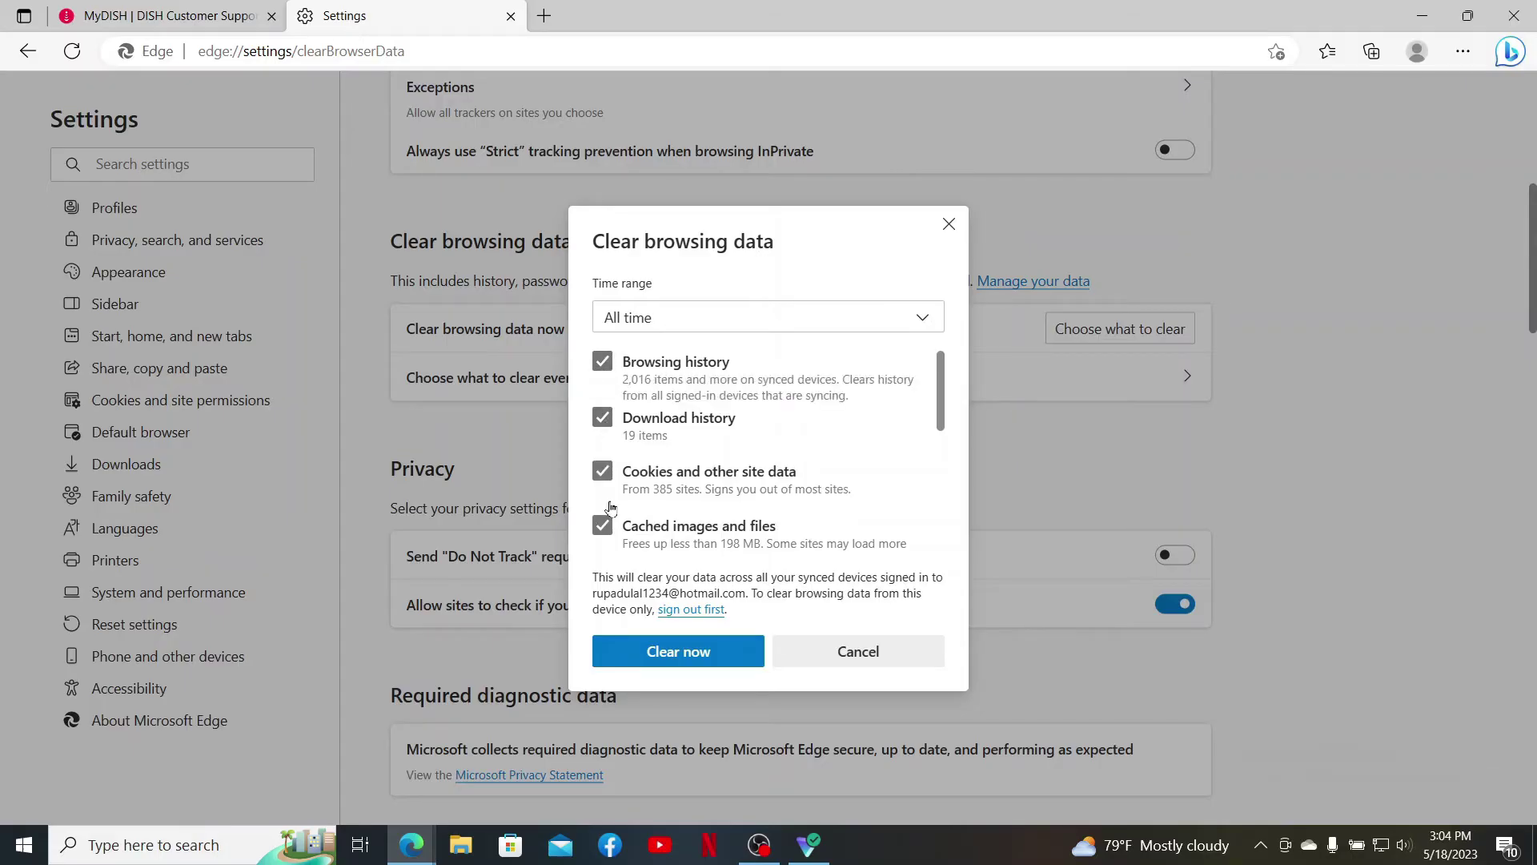
{"action": "left_click", "coordinate": [641, 490]}
{"action": "scroll", "coordinate": [696, 538], "scroll_direction": "down", "scroll_amount": 1}
{"action": "scroll", "coordinate": [632, 380], "scroll_direction": "up", "scroll_amount": 1}
{"action": "scroll", "coordinate": [717, 464], "scroll_direction": "down", "scroll_amount": 2}
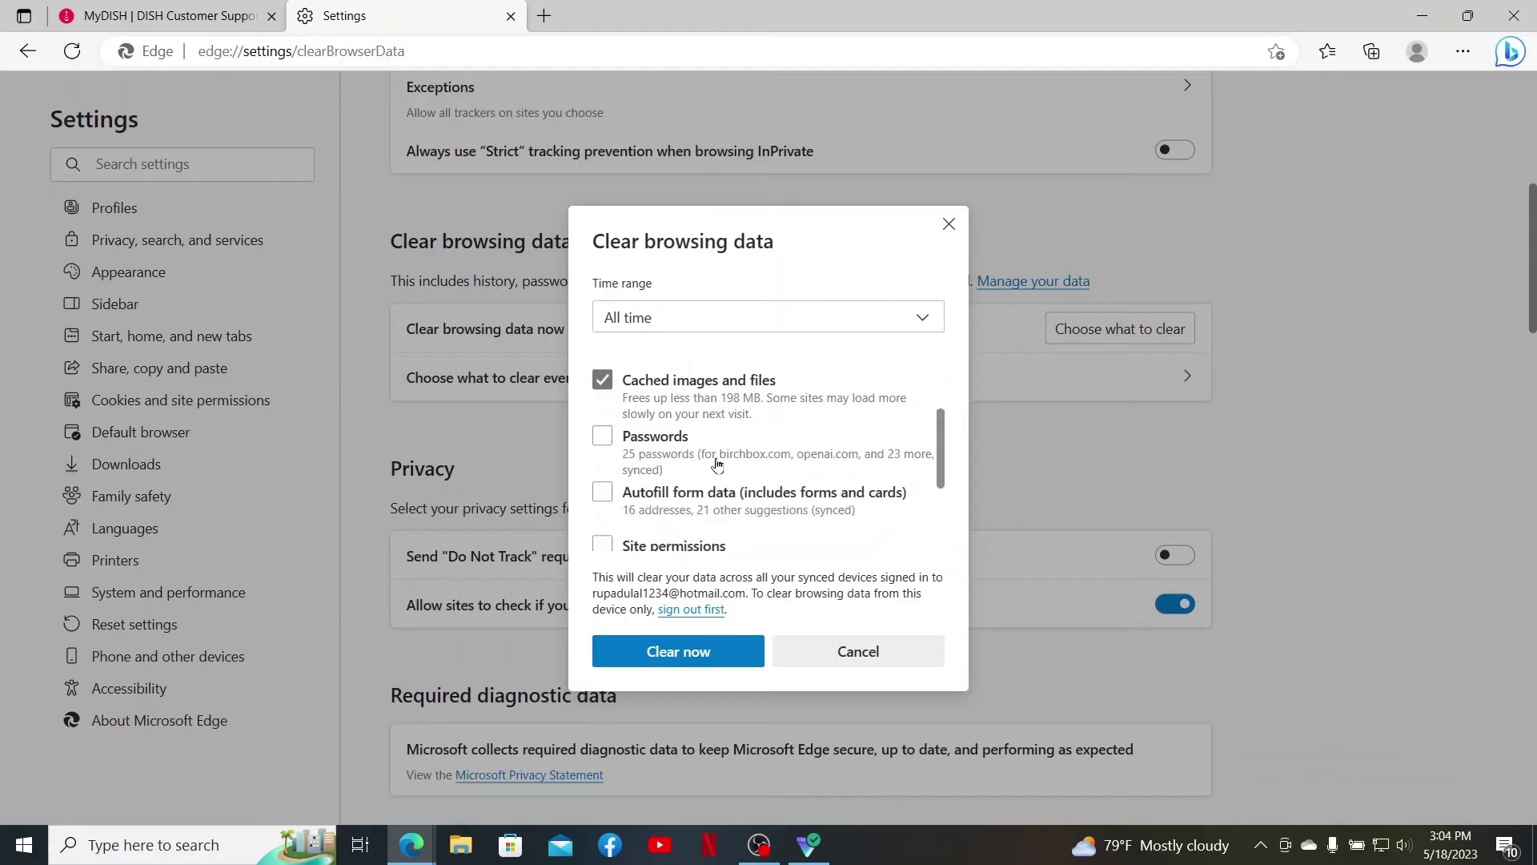
{"action": "scroll", "coordinate": [717, 464], "scroll_direction": "down", "scroll_amount": 2}
{"action": "scroll", "coordinate": [717, 465], "scroll_direction": "up", "scroll_amount": 5}
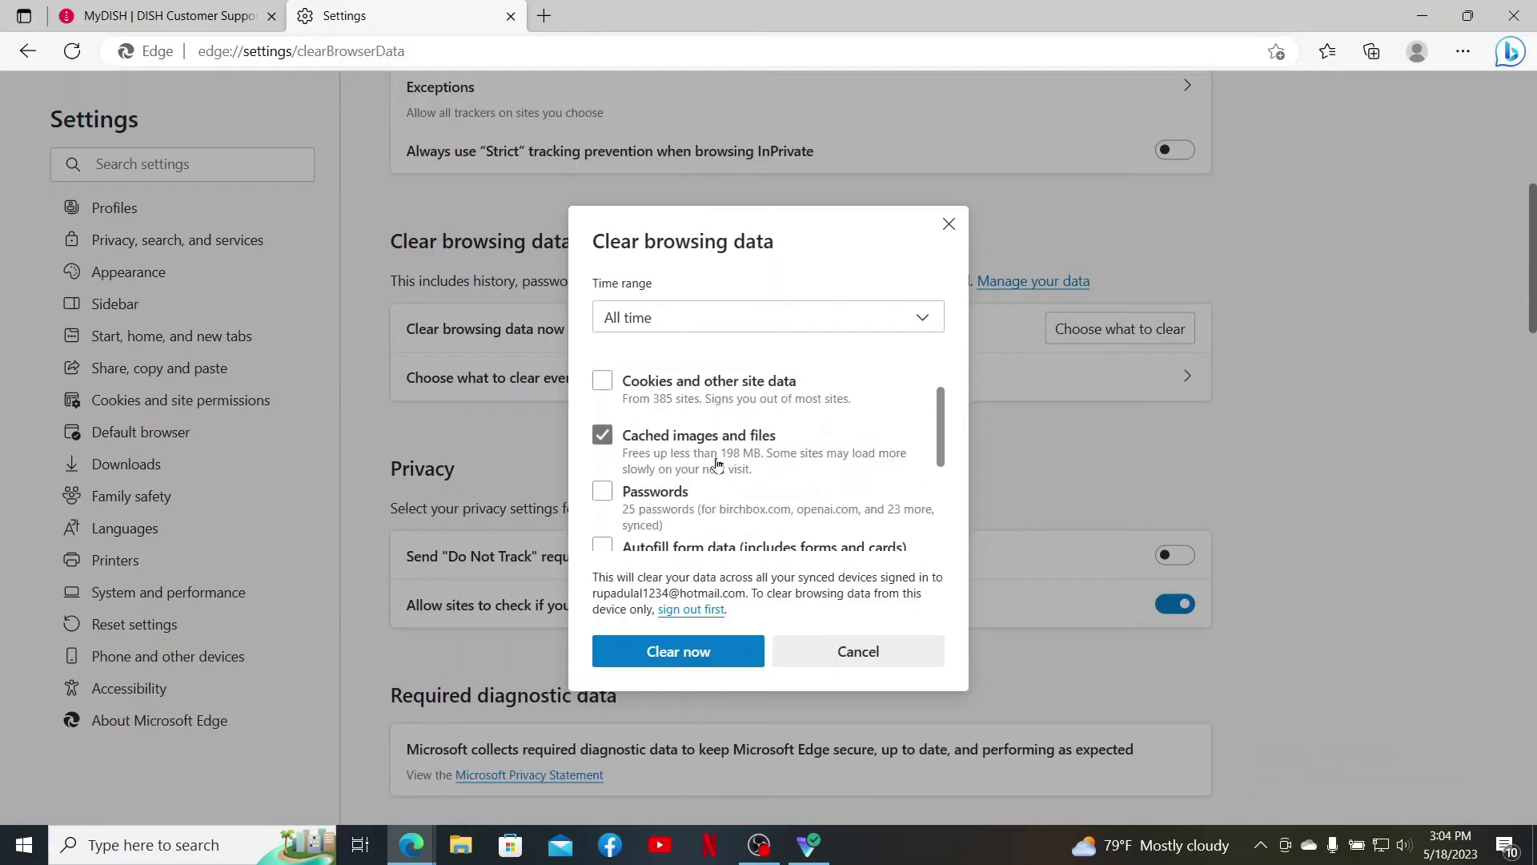
{"action": "left_click", "coordinate": [690, 650]}
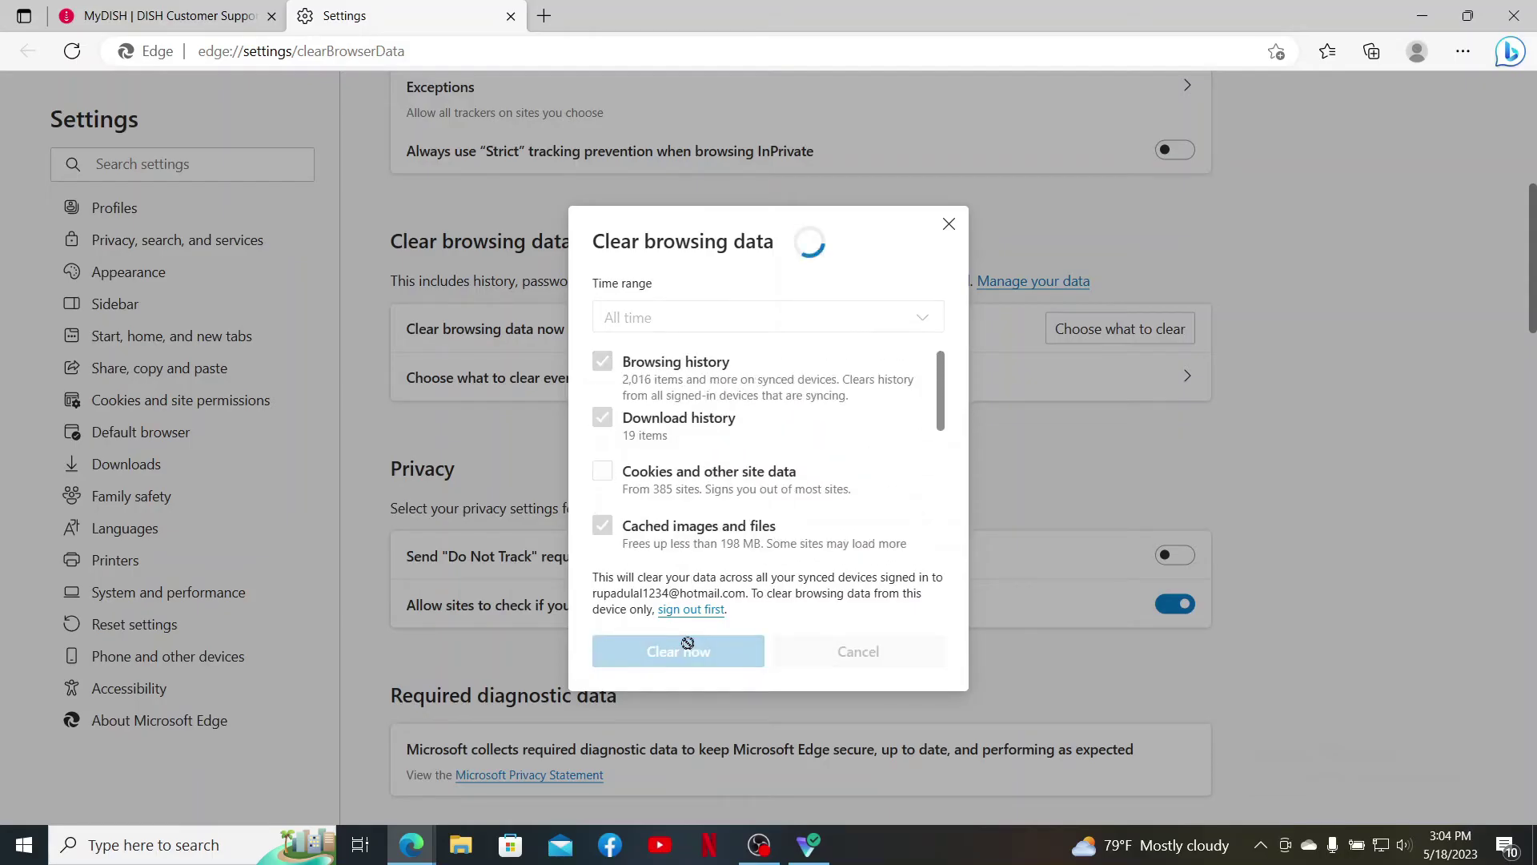
{"action": "left_click", "coordinate": [168, 15]}
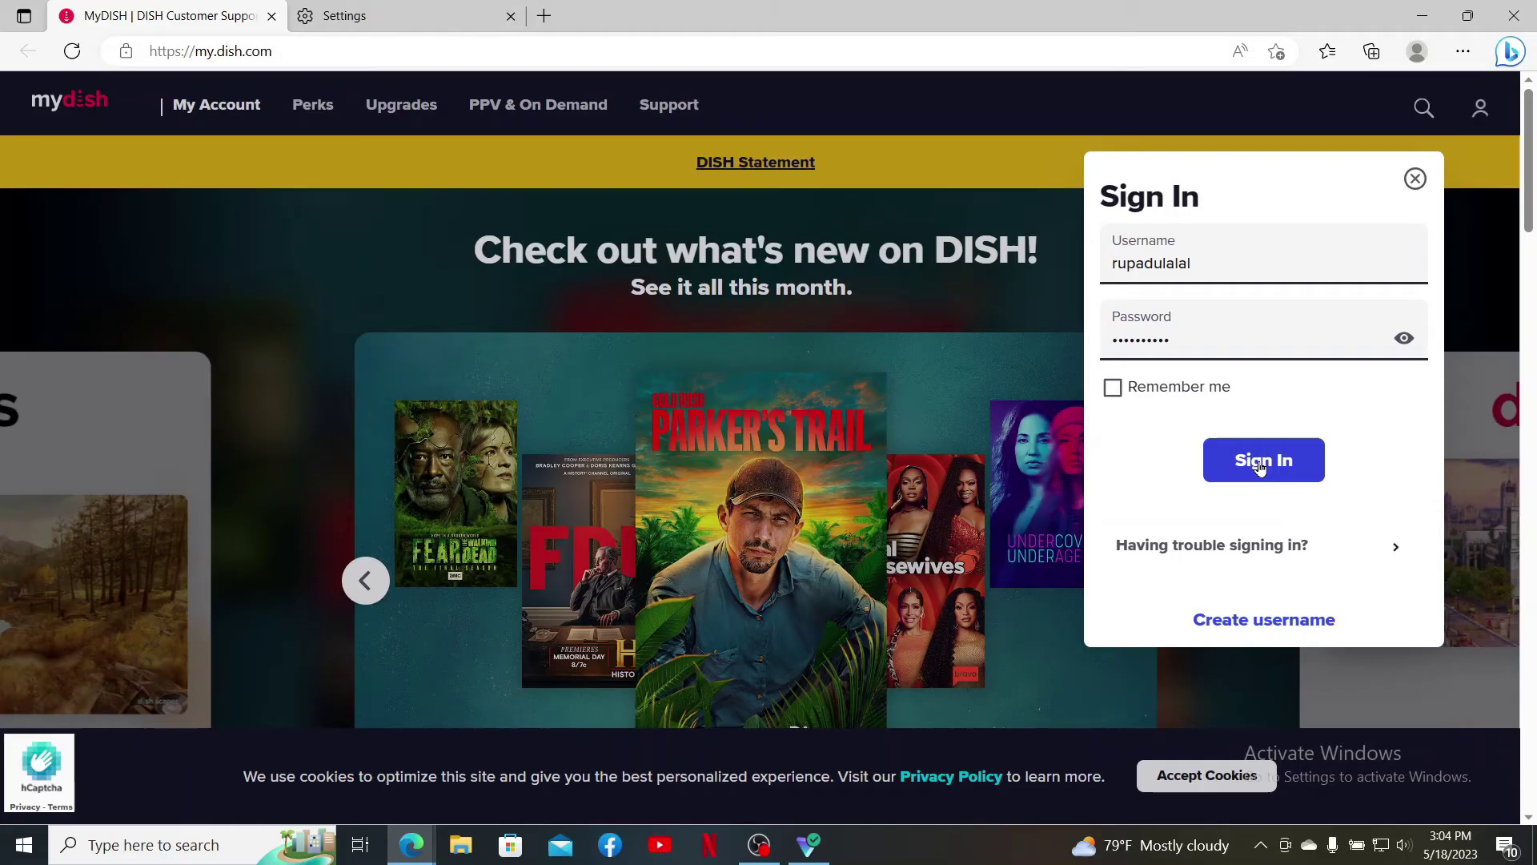
{"action": "left_click", "coordinate": [393, 17]}
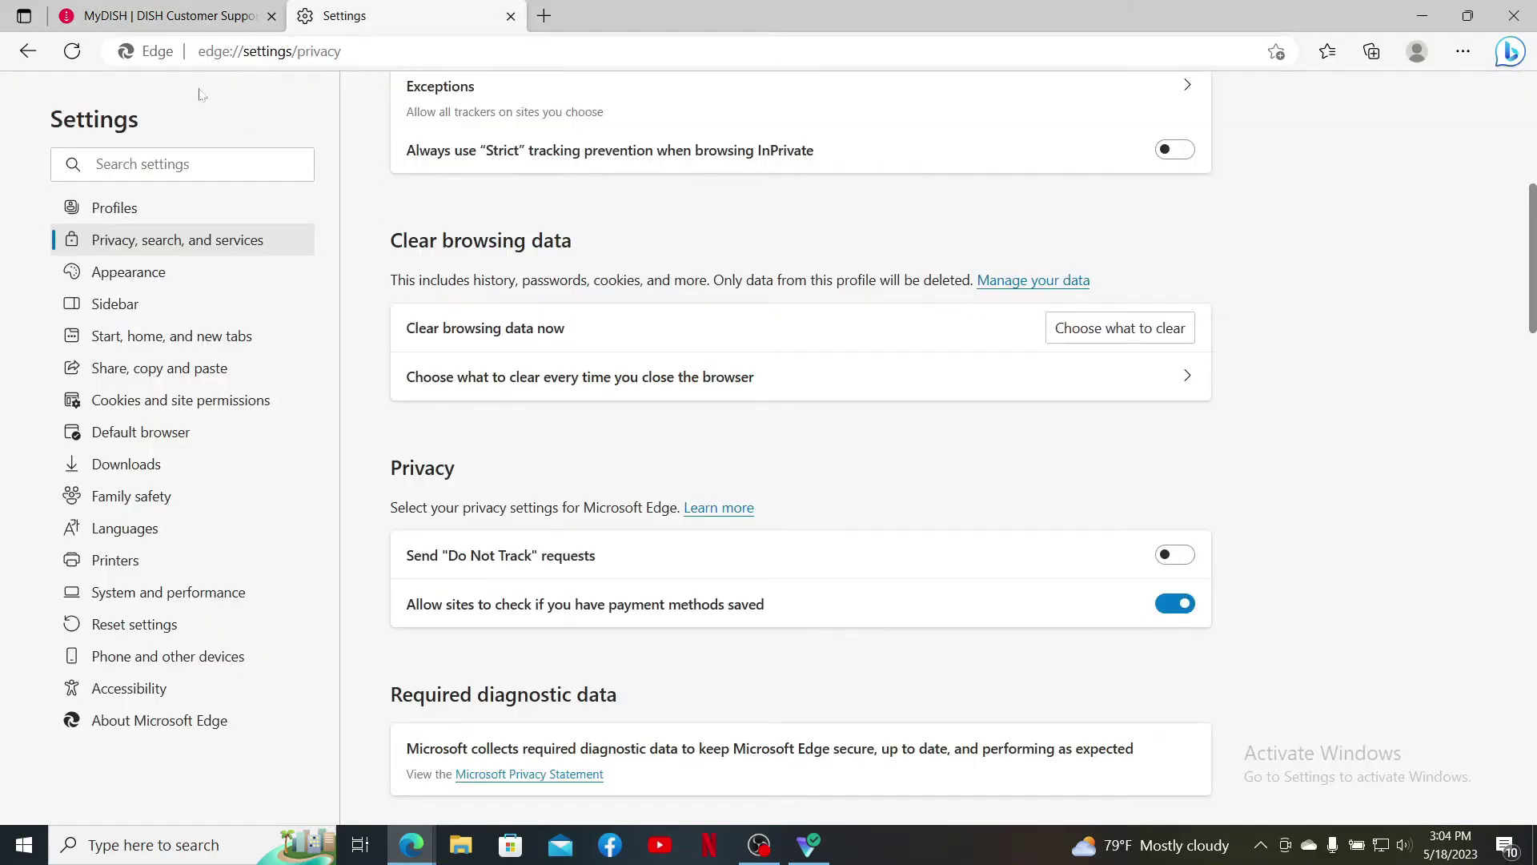
Check About Microsoft Edge shows version 113.0.1774.42 up to date, then return to MyDISH.
{"action": "left_click", "coordinate": [172, 16]}
{"action": "left_click", "coordinate": [1465, 51]}
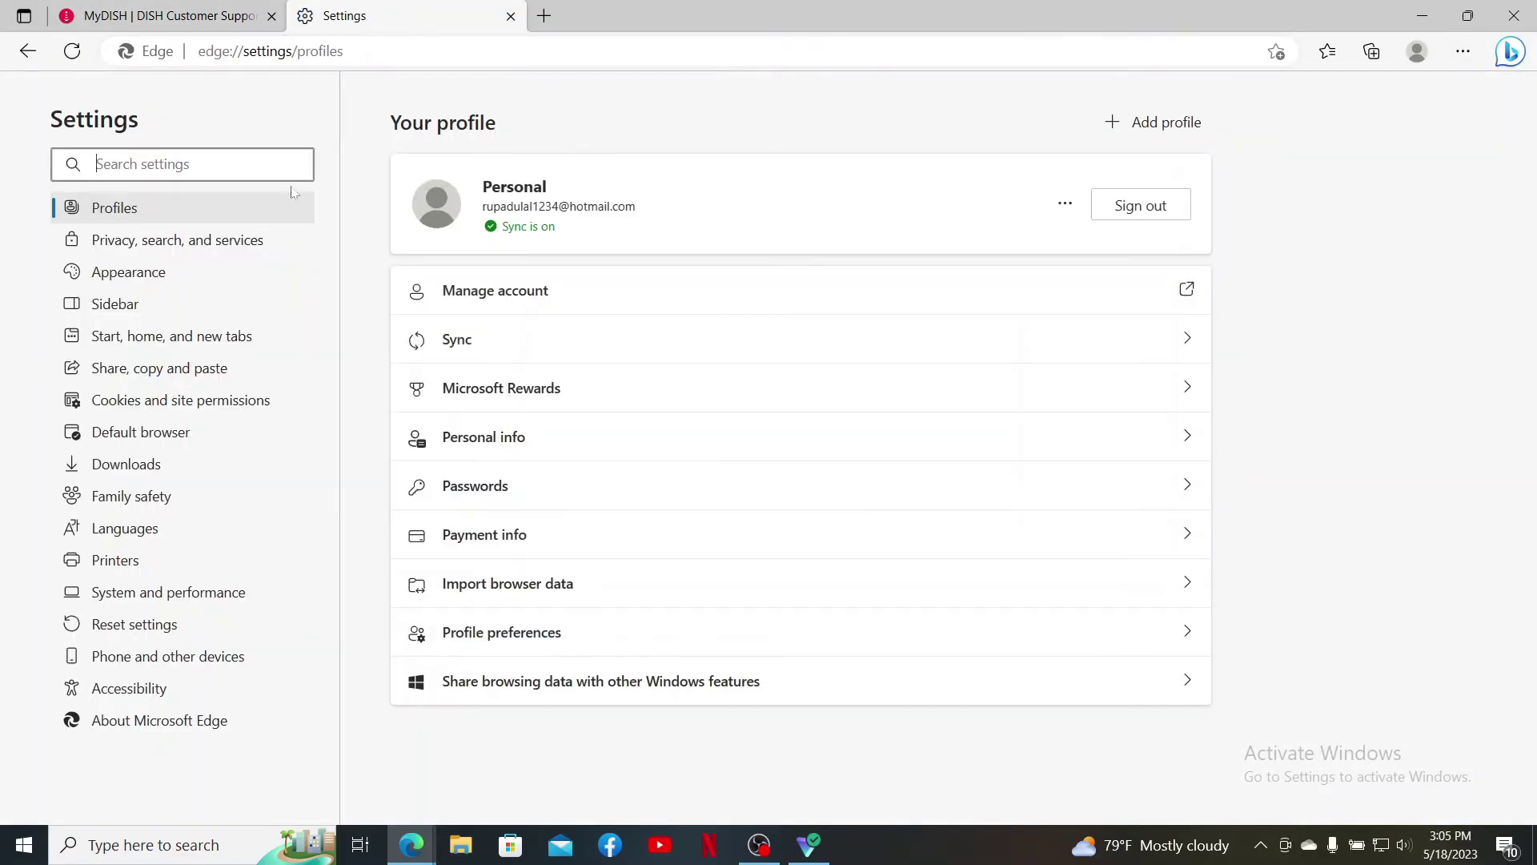
{"action": "left_click", "coordinate": [139, 725]}
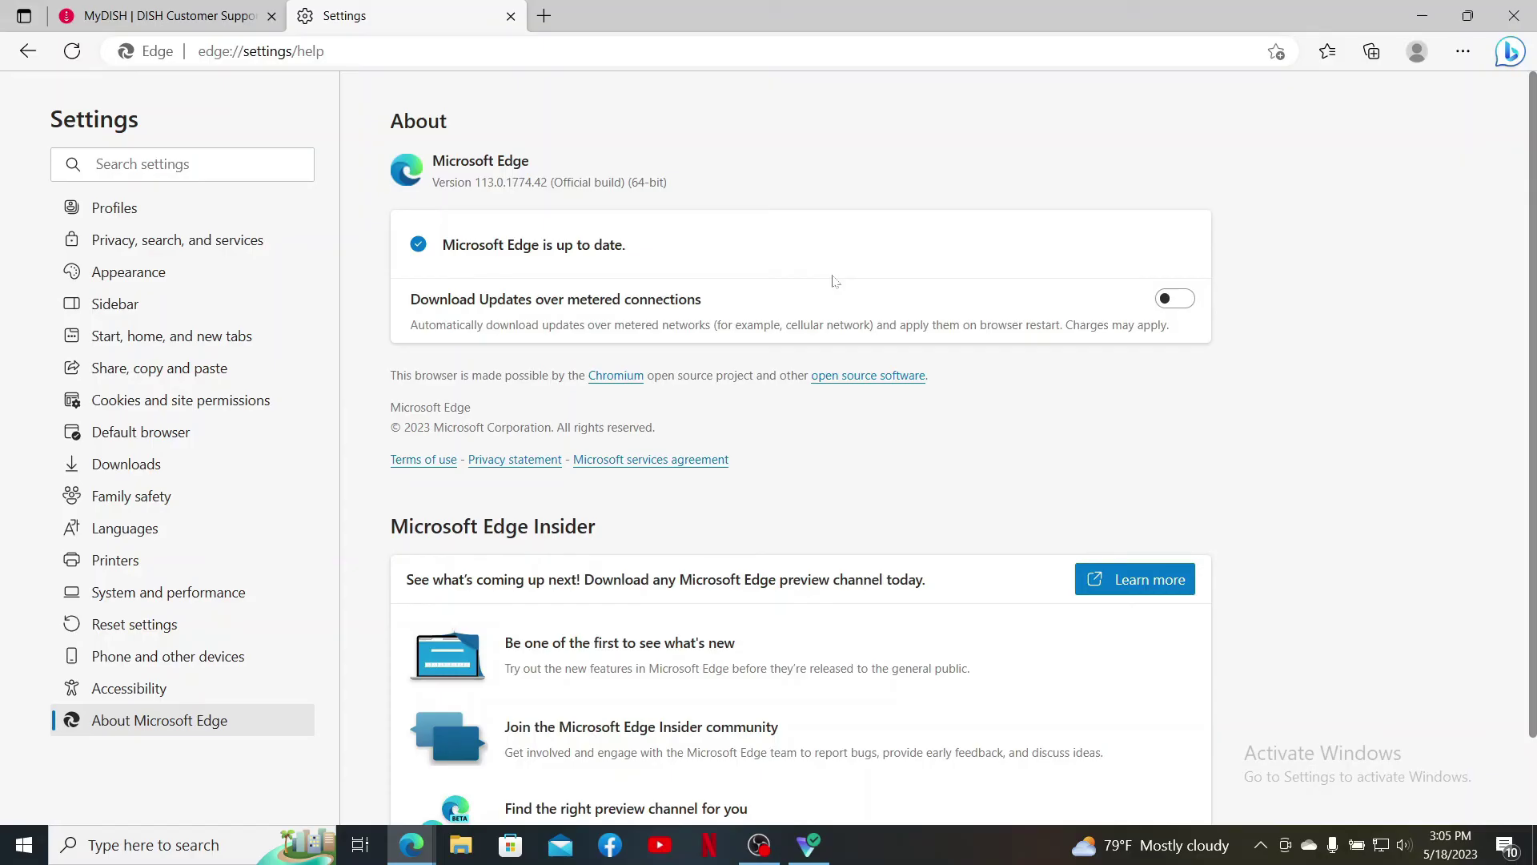
{"action": "left_click", "coordinate": [121, 16]}
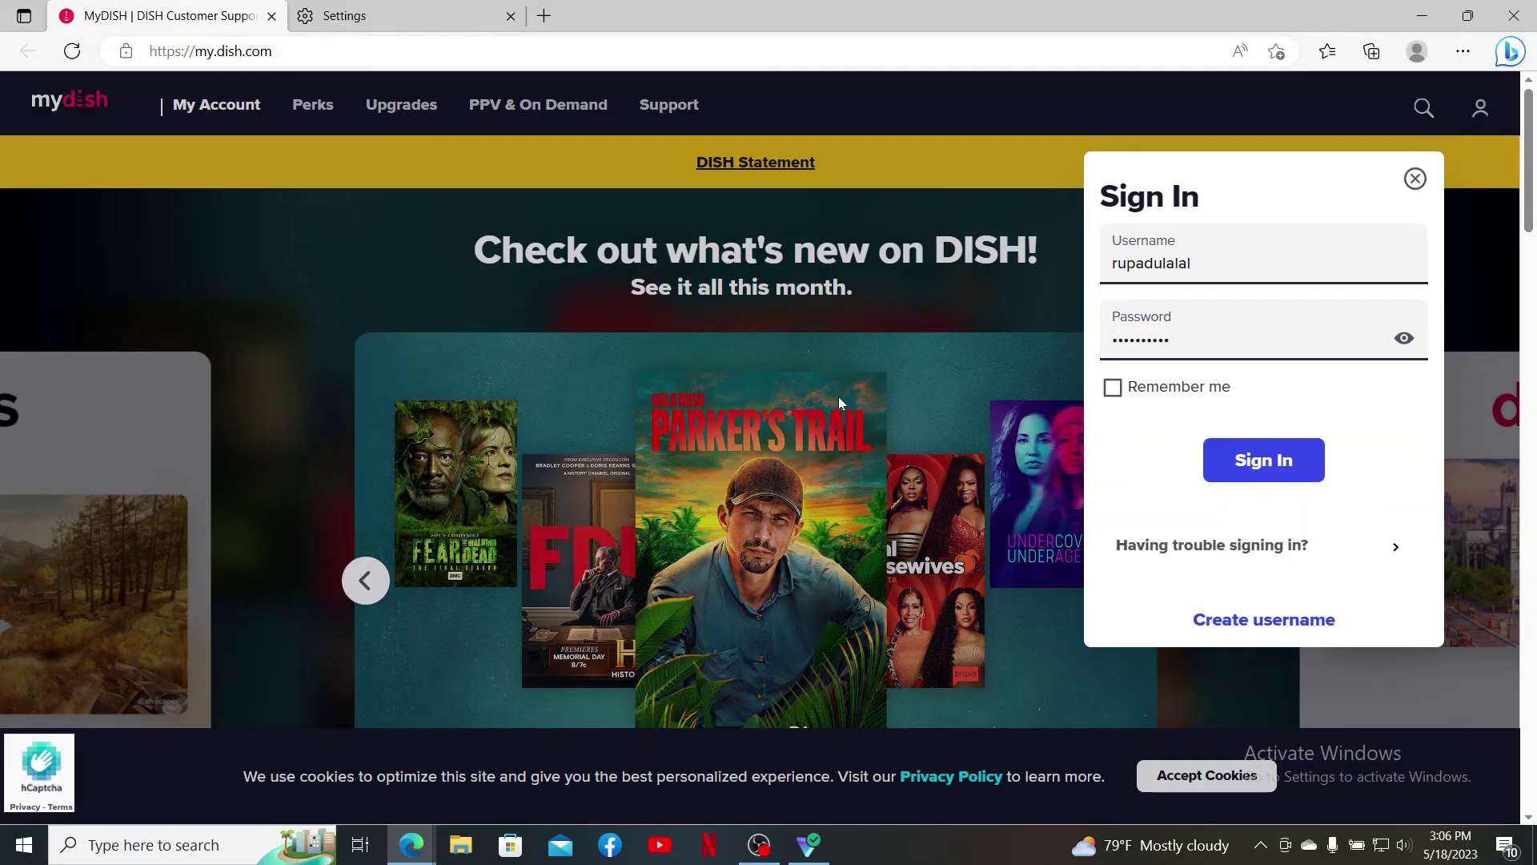
Minimize the Edge window showing the MyDISH sign-in page.
{"action": "left_click", "coordinate": [1422, 16]}
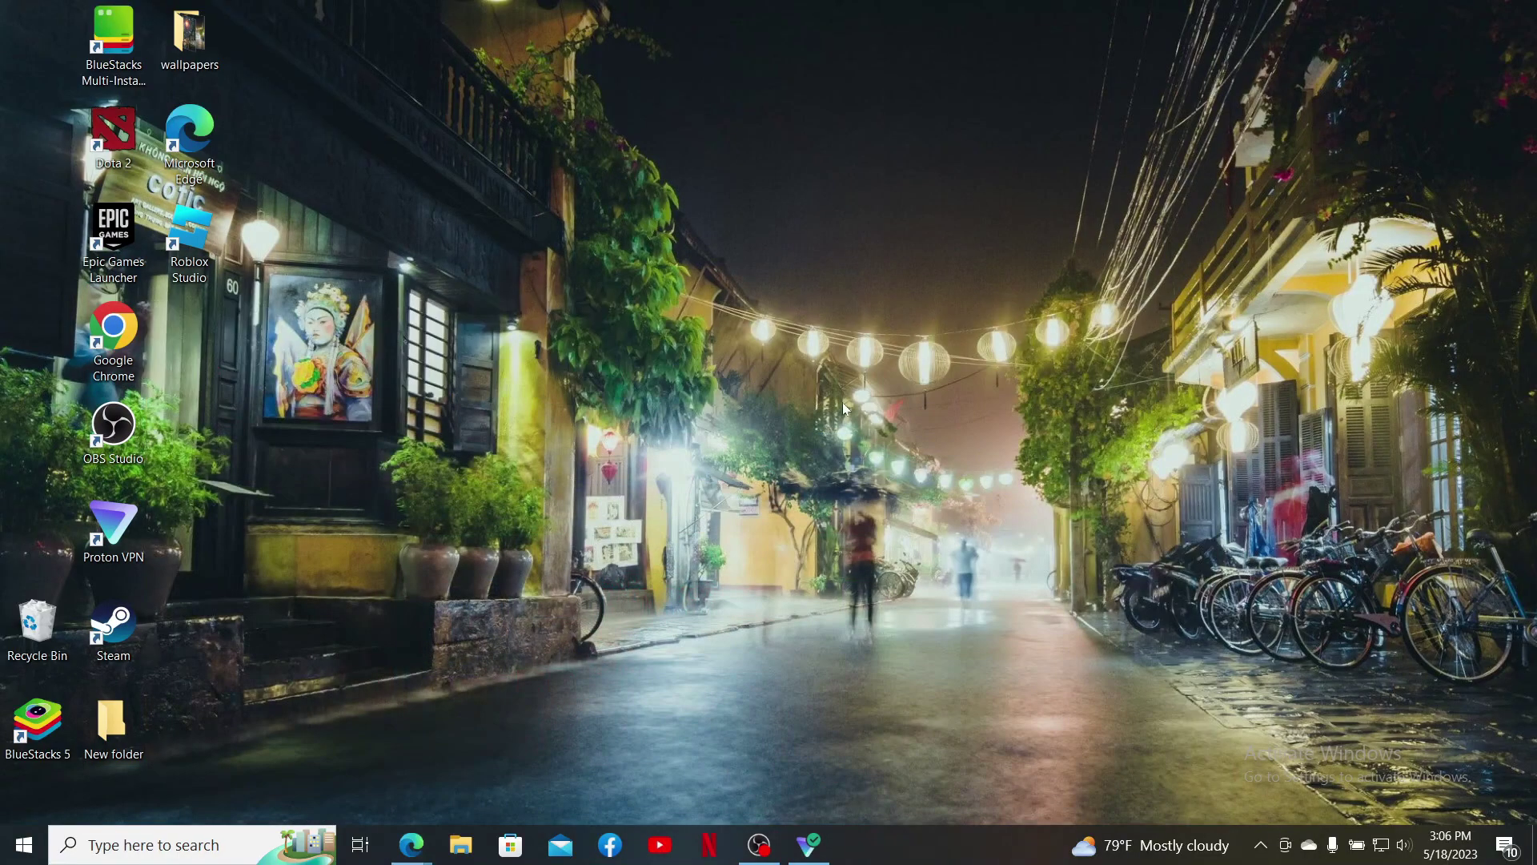